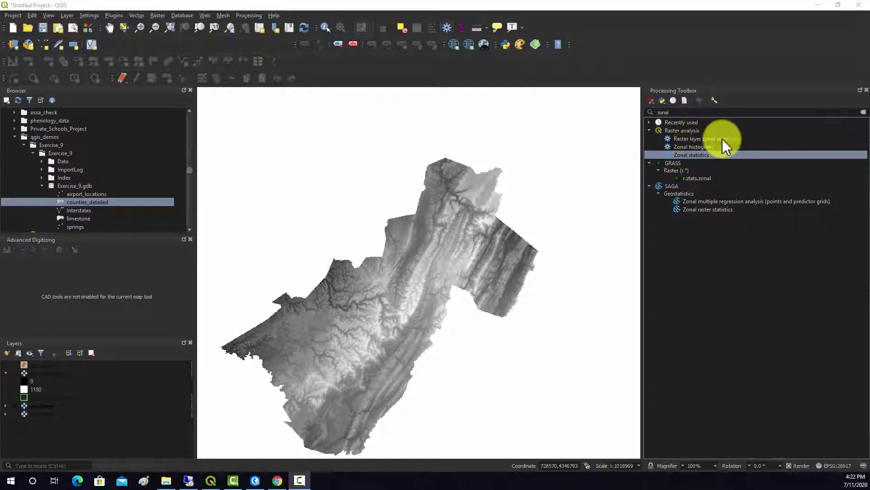
# Open the Zonal statistics tool, then close it without running any calculation
pyautogui.doubleClick(692, 154)
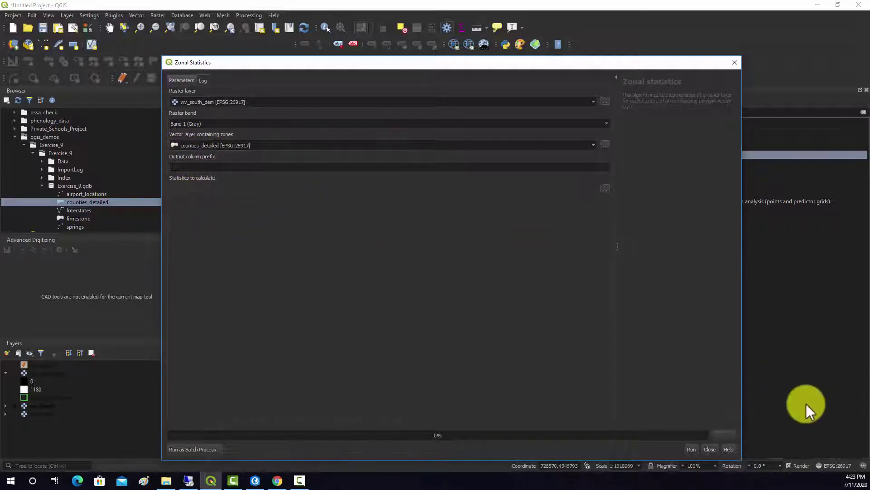
pyautogui.click(714, 449)
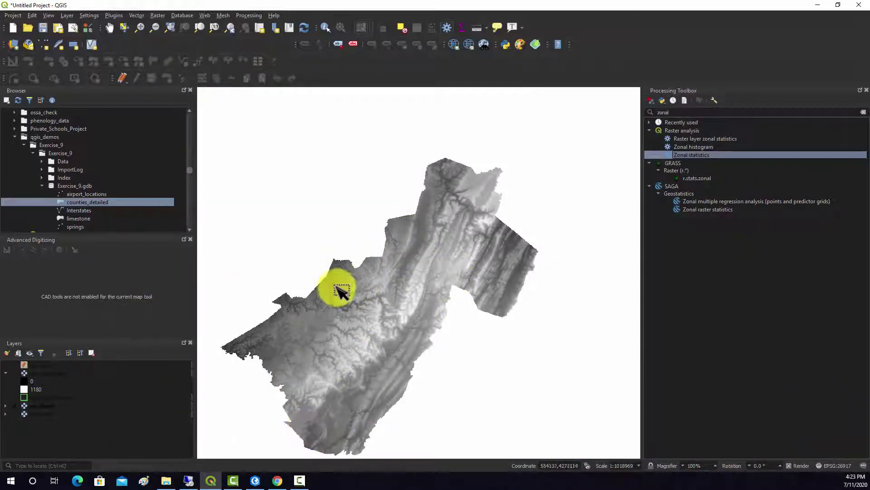
# Show counties_detailed over the DEM and select the six counties that overlap the DEM
pyautogui.click(15, 397)
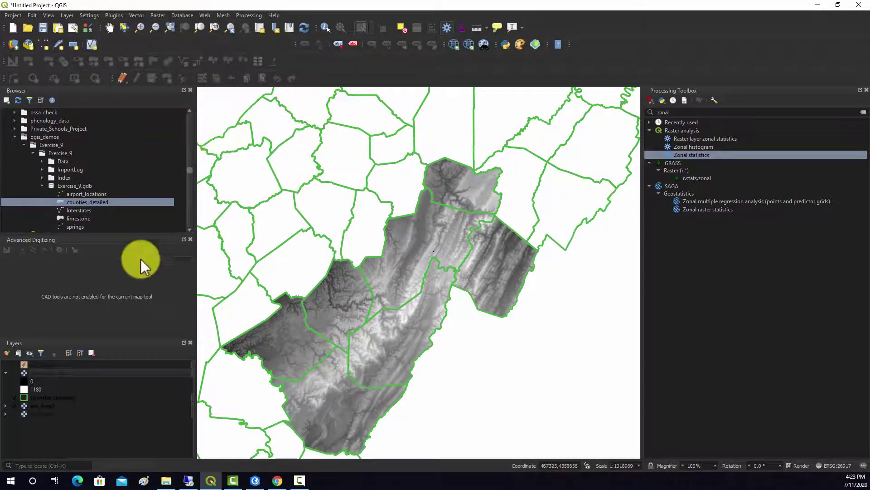
pyautogui.click(68, 396)
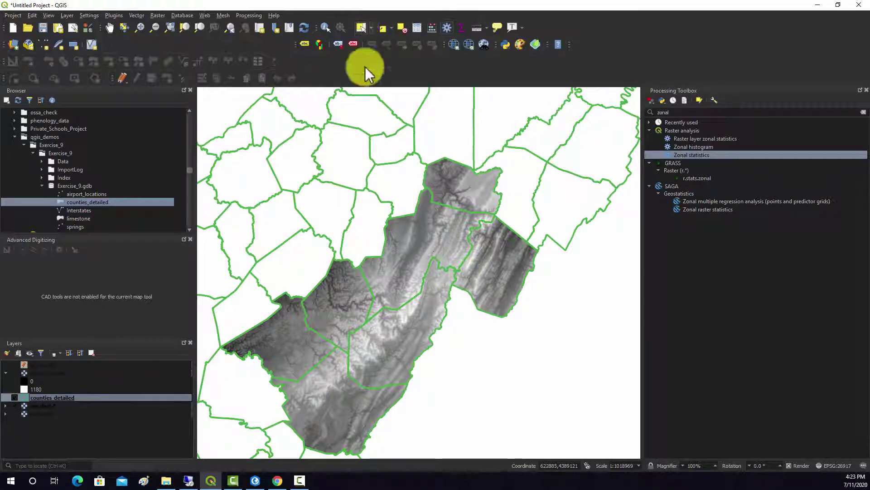
pyautogui.click(478, 184)
pyautogui.keyDown('shift'); pyautogui.click(486, 281); pyautogui.keyUp('shift')
pyautogui.keyDown('shift'); pyautogui.click(416, 321); pyautogui.keyUp('shift')
pyautogui.keyDown('shift'); pyautogui.click(335, 330); pyautogui.keyUp('shift')
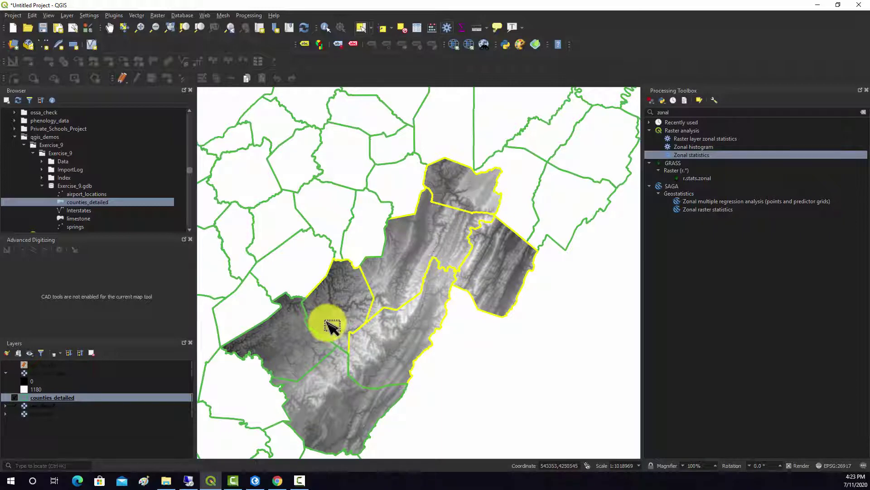
pyautogui.keyDown('shift'); pyautogui.click(343, 396); pyautogui.keyUp('shift')
pyautogui.keyDown('shift'); pyautogui.click(306, 351); pyautogui.keyUp('shift')
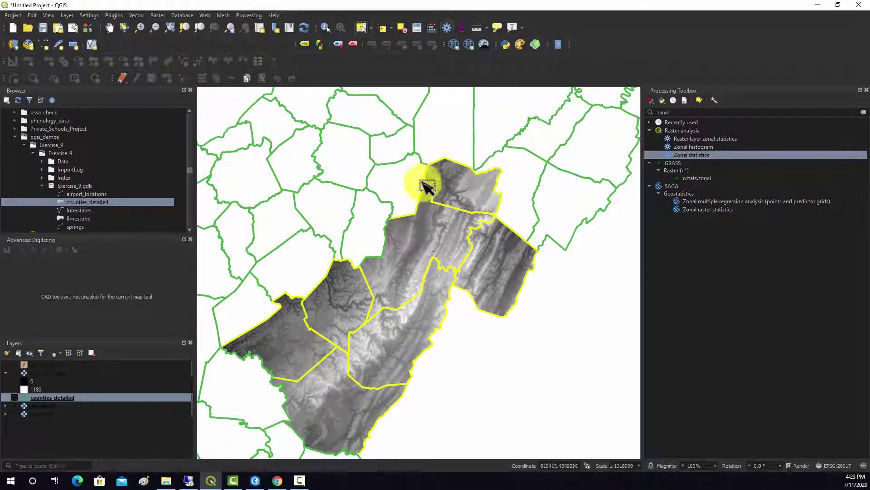
# Start exporting counties_detailed with Save Features As, targeting wv_data.gpkg
pyautogui.rightClick(53, 396)
pyautogui.moveTo(81, 379)
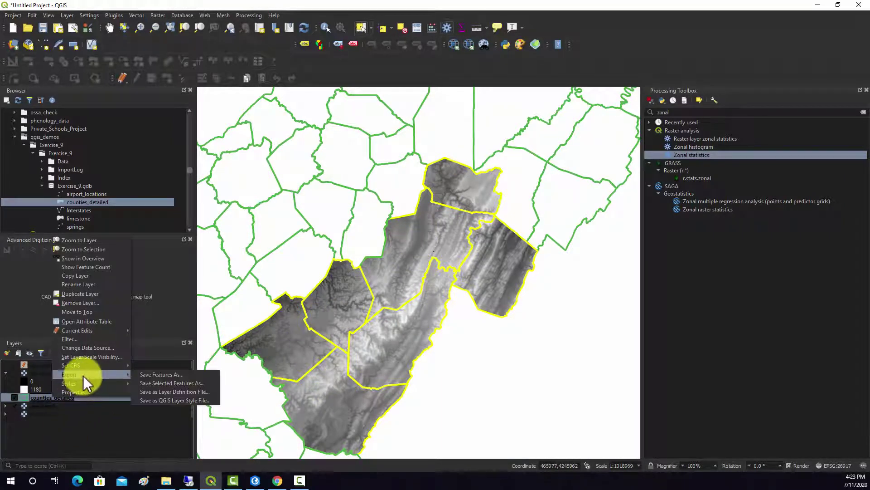
pyautogui.click(151, 377)
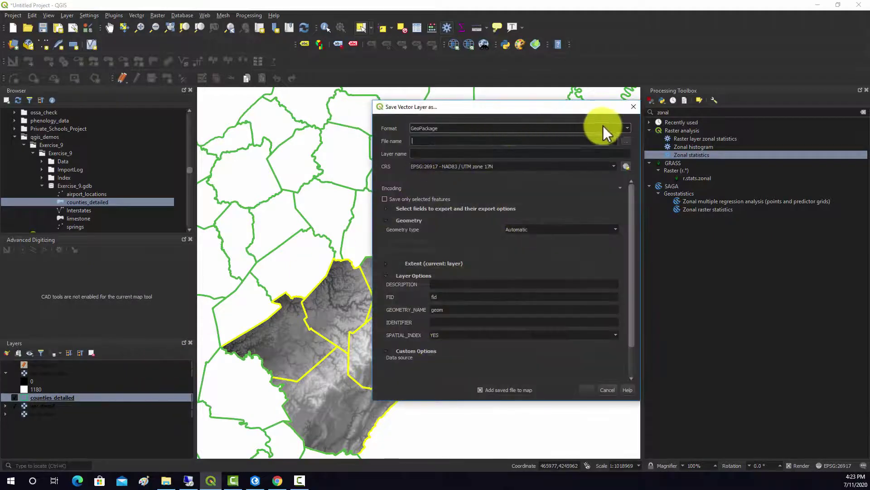
pyautogui.click(625, 141)
pyautogui.click(725, 186)
pyautogui.click(725, 343)
# Export only the selected features as Polygon layer 'counties_sub'
pyautogui.doubleClick(447, 154)
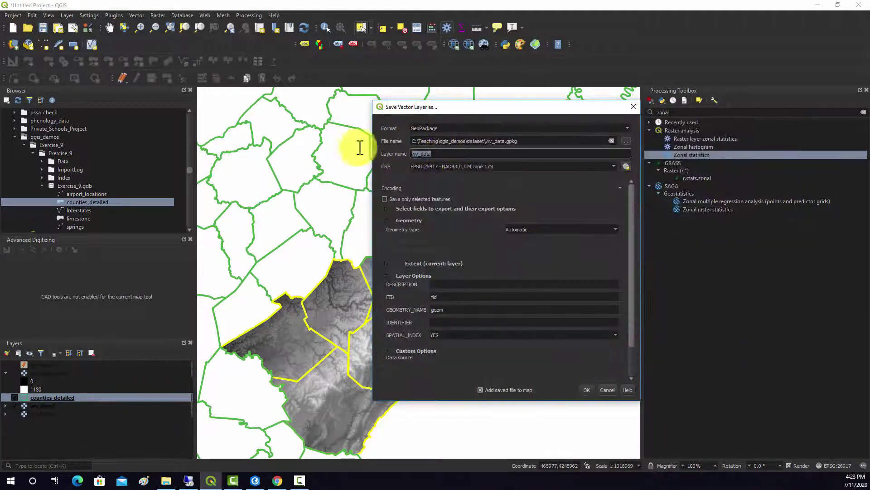
pyautogui.press('BackSpace')
pyautogui.write('coun')
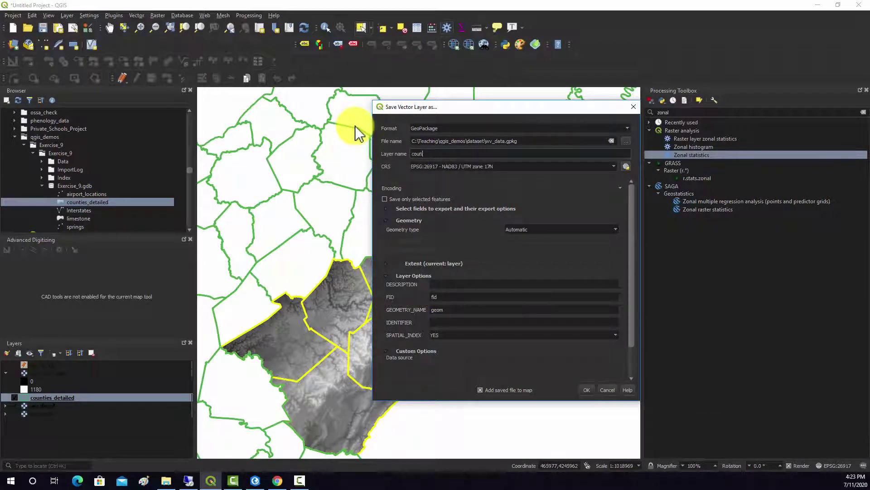
pyautogui.write('ties_sub')
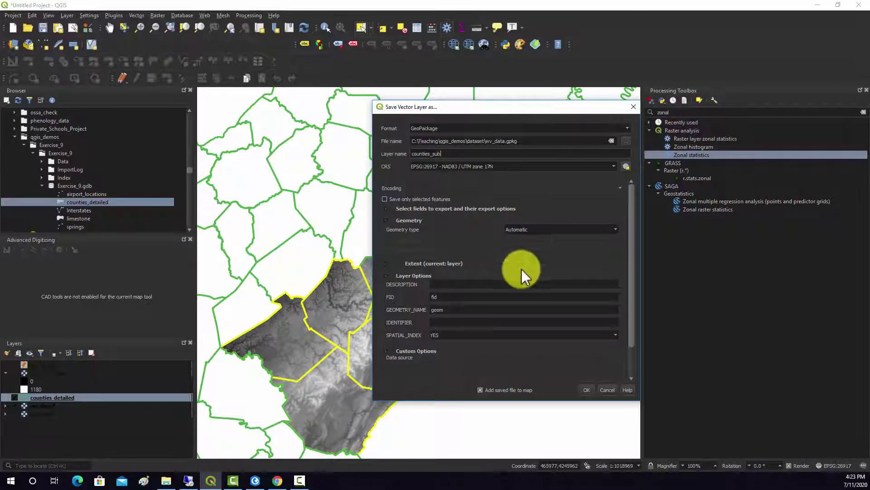
pyautogui.click(529, 228)
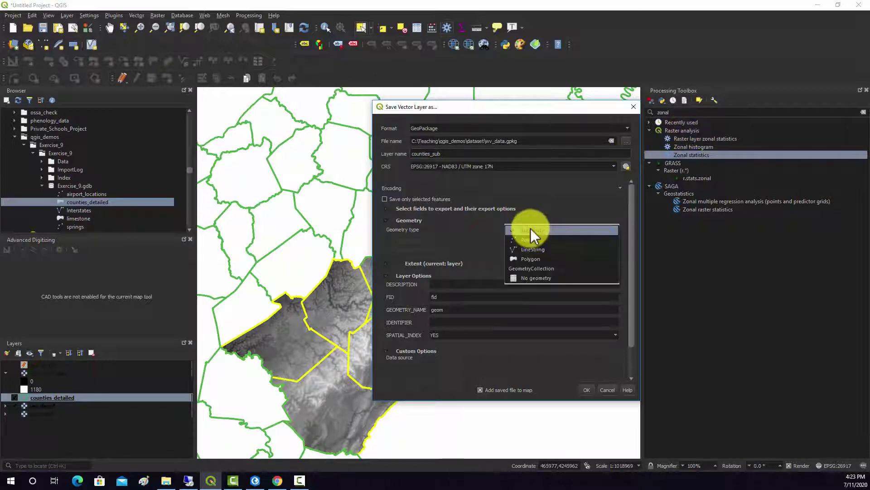
pyautogui.click(386, 201)
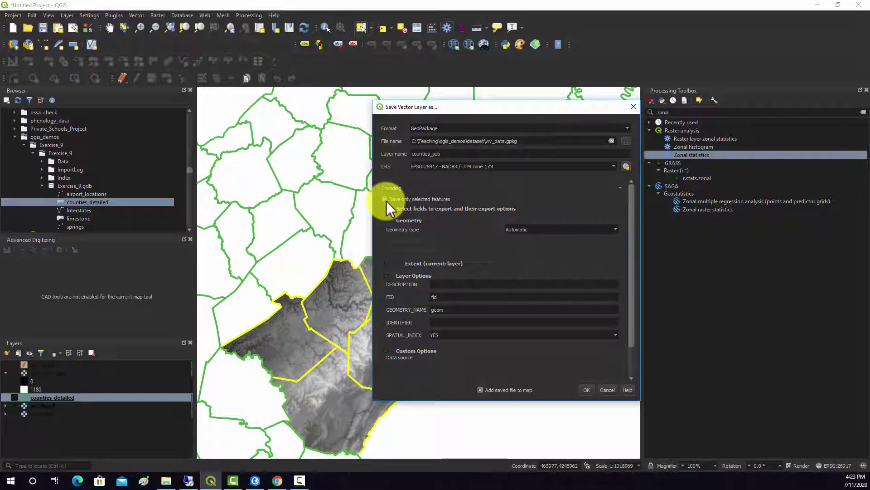
pyautogui.click(526, 229)
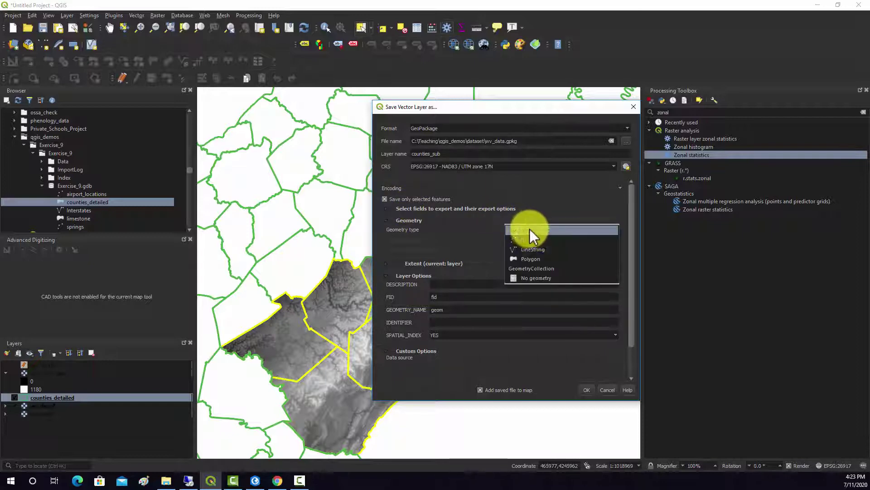
pyautogui.click(540, 259)
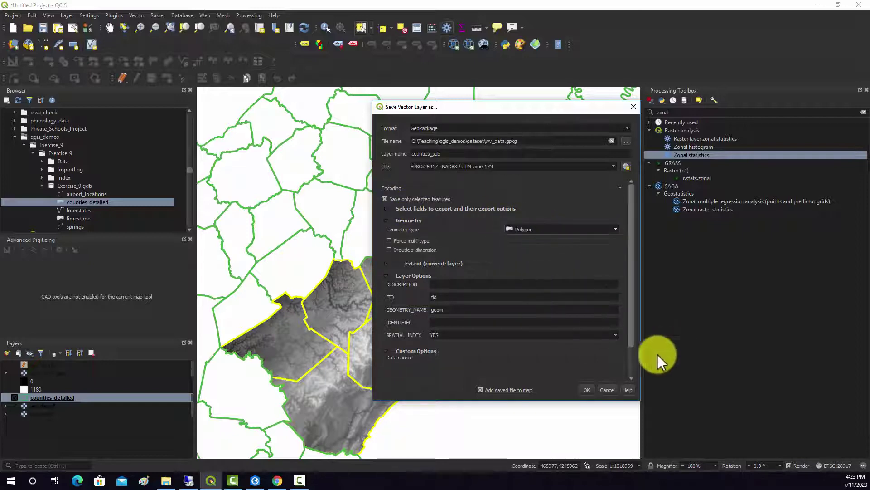
pyautogui.click(586, 390)
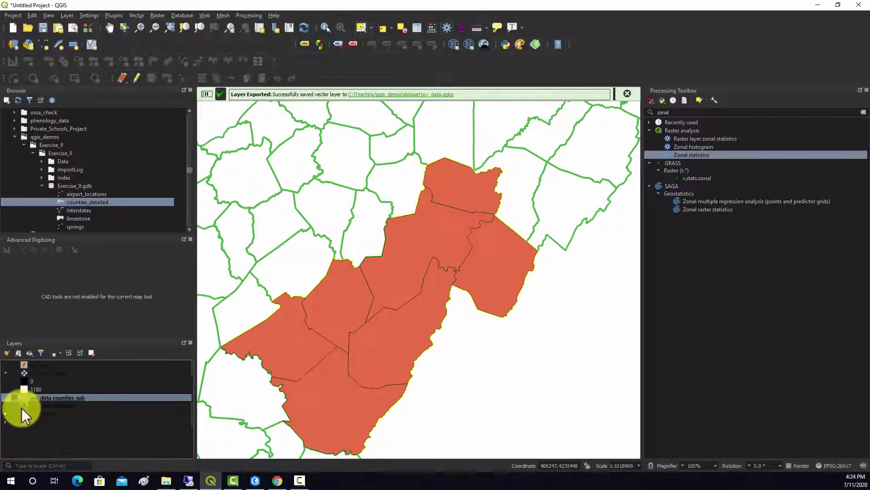
# Hide counties_detailed, give counties_sub the 'outline red' symbol, and pan the map slightly
pyautogui.click(14, 406)
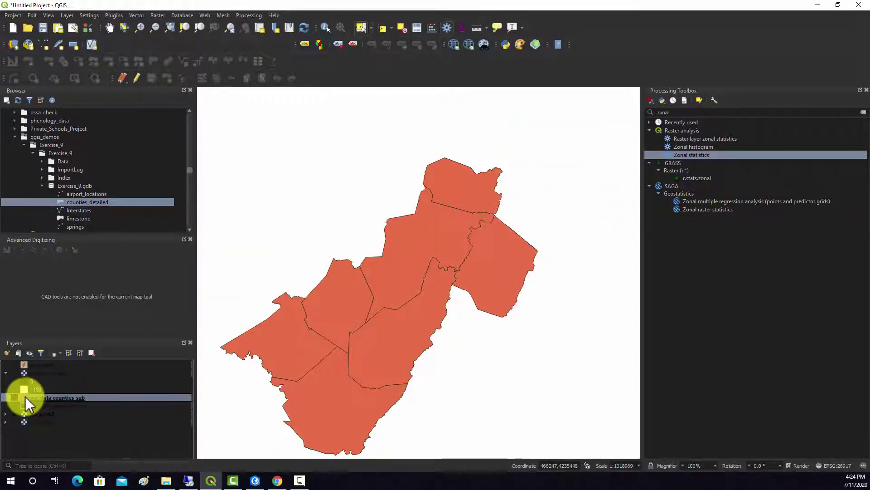
pyautogui.rightClick(25, 397)
pyautogui.click(45, 392)
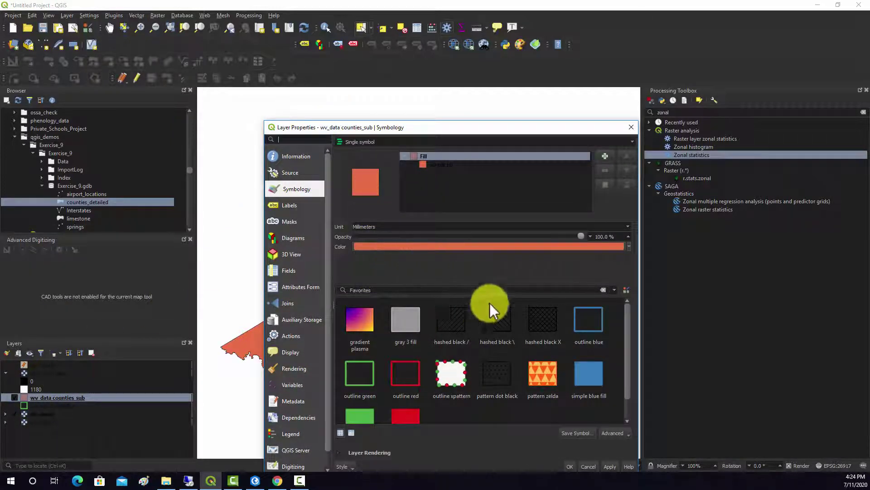
pyautogui.click(410, 369)
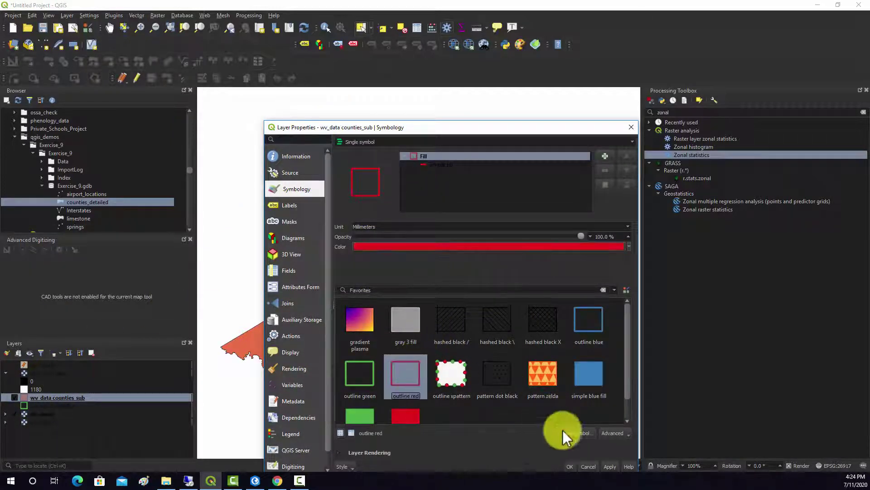
pyautogui.click(610, 466)
pyautogui.click(570, 466)
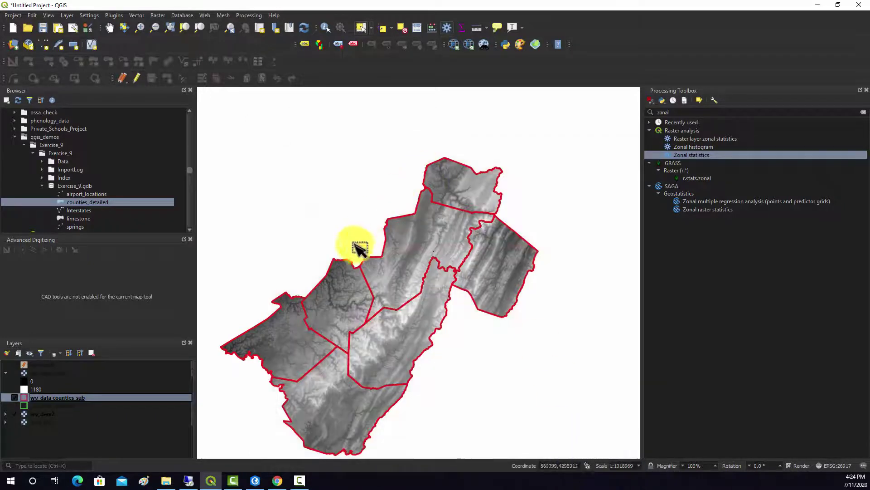
pyautogui.click(110, 28)
pyautogui.moveTo(338, 275); pyautogui.dragTo(341, 251)
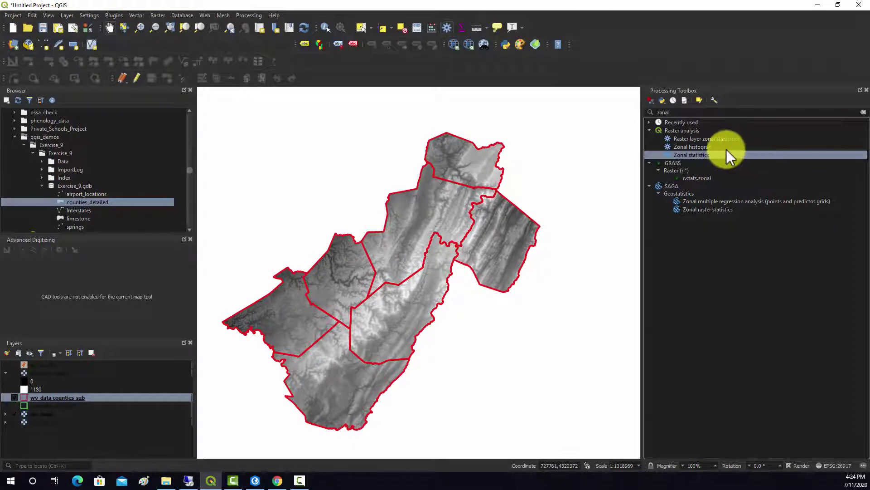
# In Zonal Statistics, set raster wv_dem2, zones wv_data counties_sub, and column prefix 'ele'
pyautogui.doubleClick(691, 153)
pyautogui.click(246, 106)
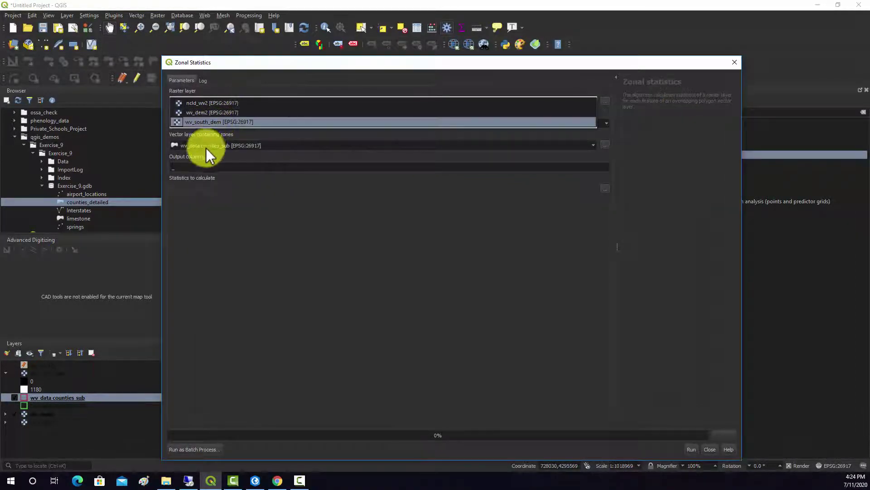
pyautogui.click(214, 112)
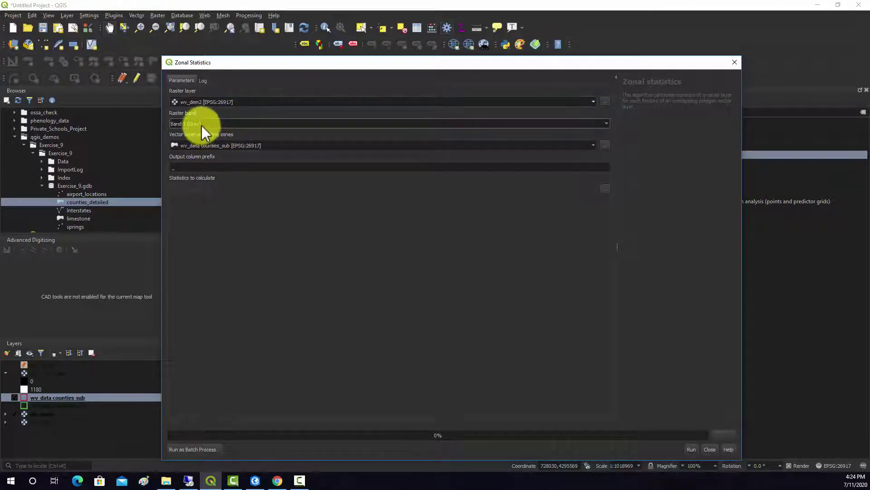
pyautogui.click(232, 145)
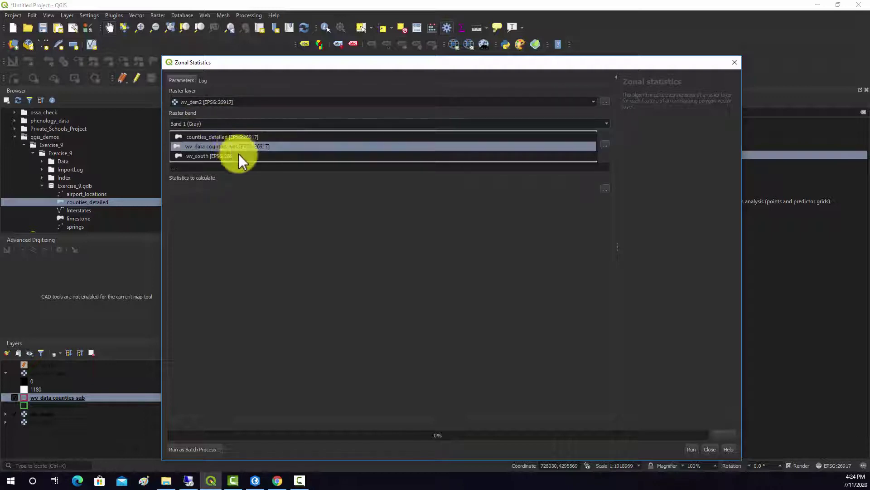
pyautogui.click(213, 148)
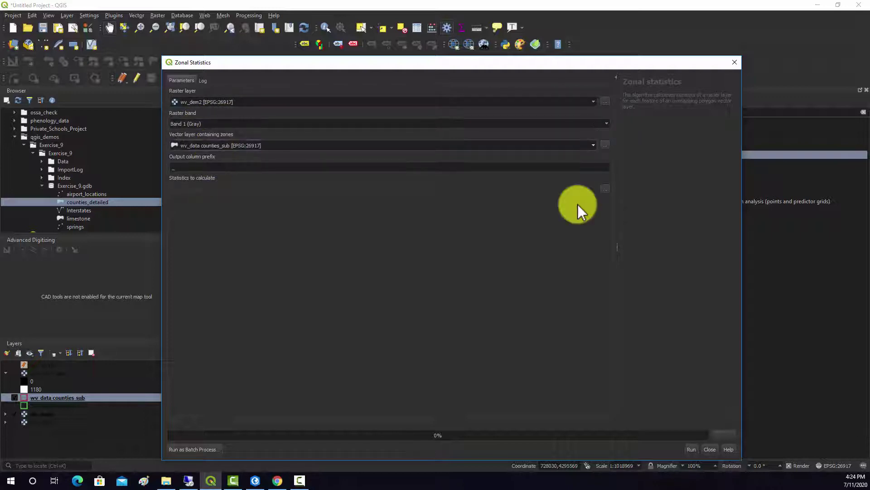
pyautogui.click(172, 167)
pyautogui.write('el')
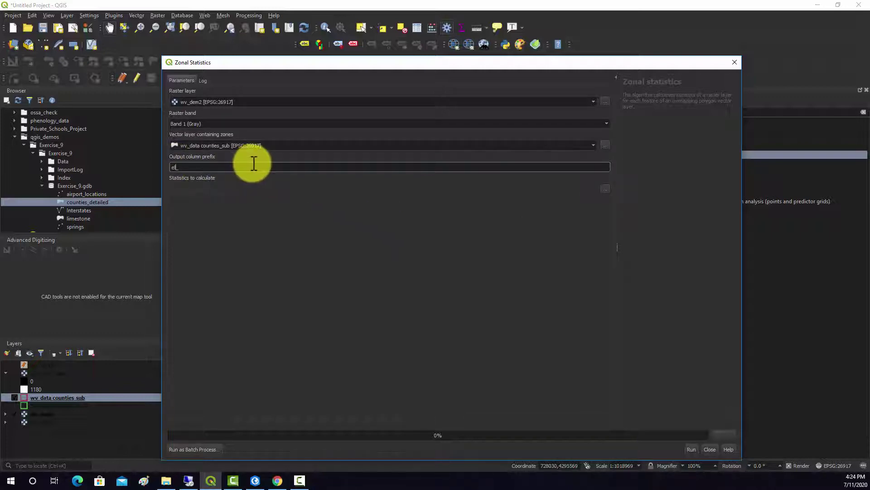
pyautogui.write('e_')
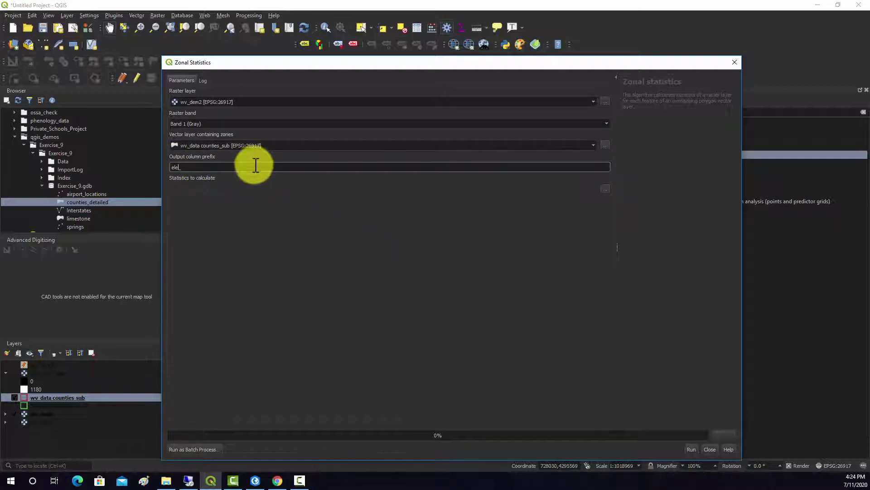
# Add Median, Minimum, Maximum and Range to the statistics, then run and close the tool
pyautogui.click(606, 189)
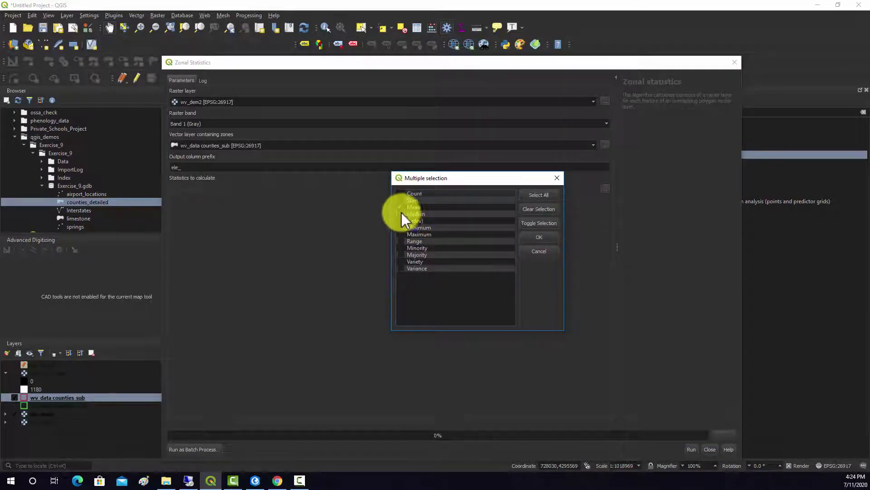
pyautogui.click(401, 213)
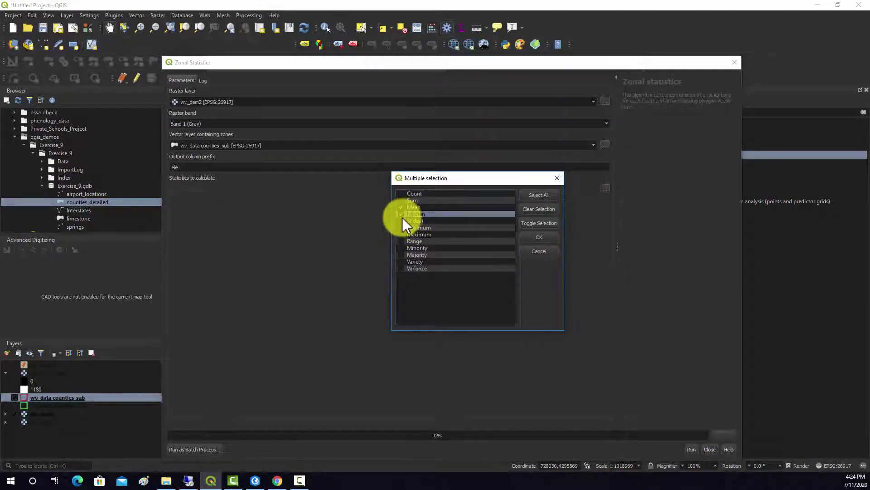
pyautogui.click(406, 240)
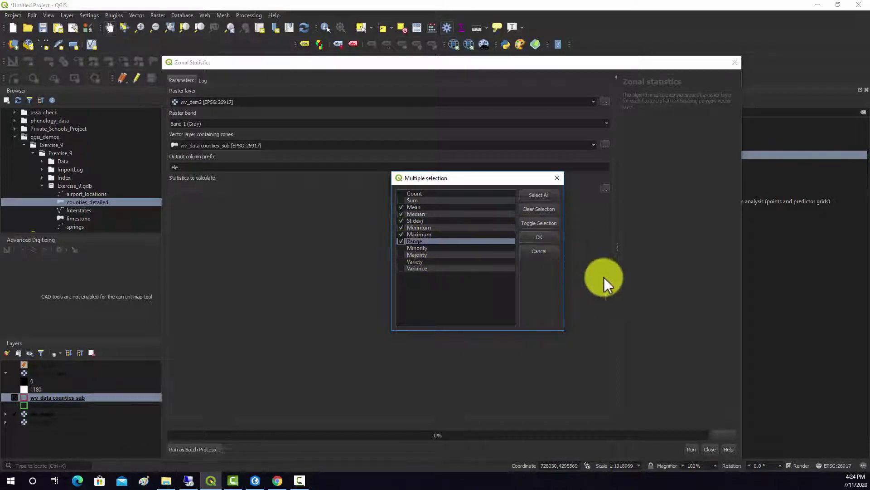
pyautogui.click(538, 238)
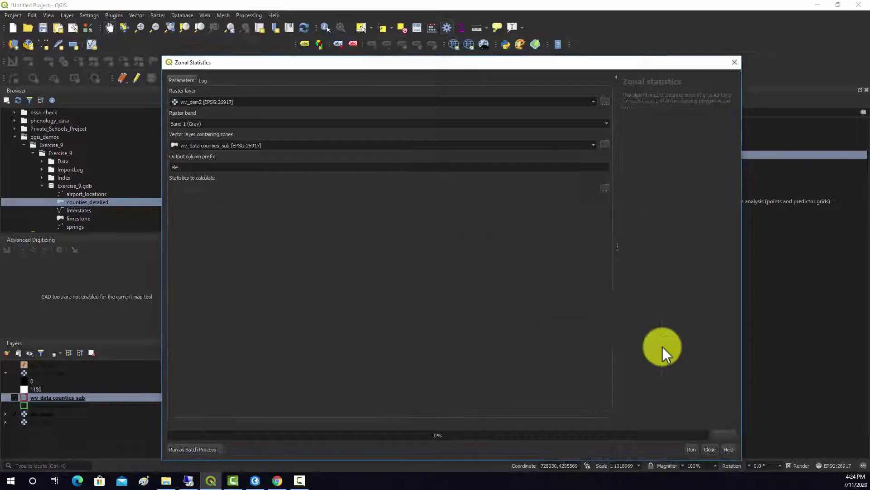
pyautogui.click(693, 449)
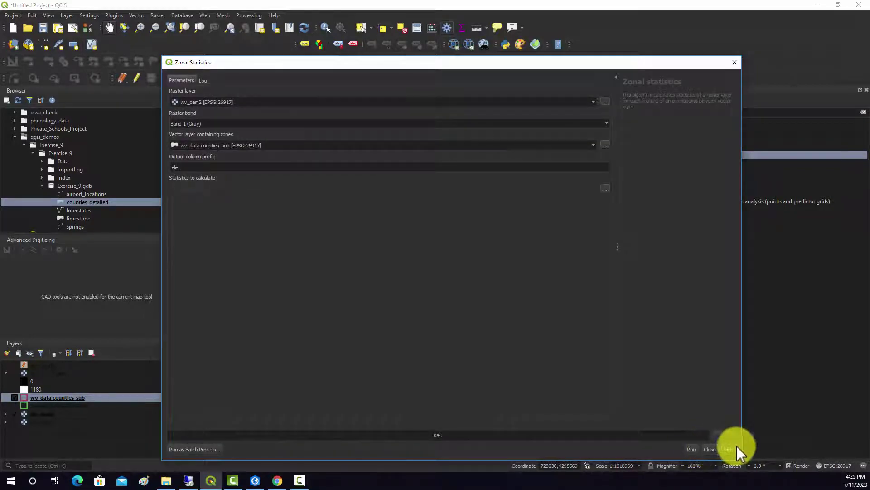
pyautogui.click(709, 449)
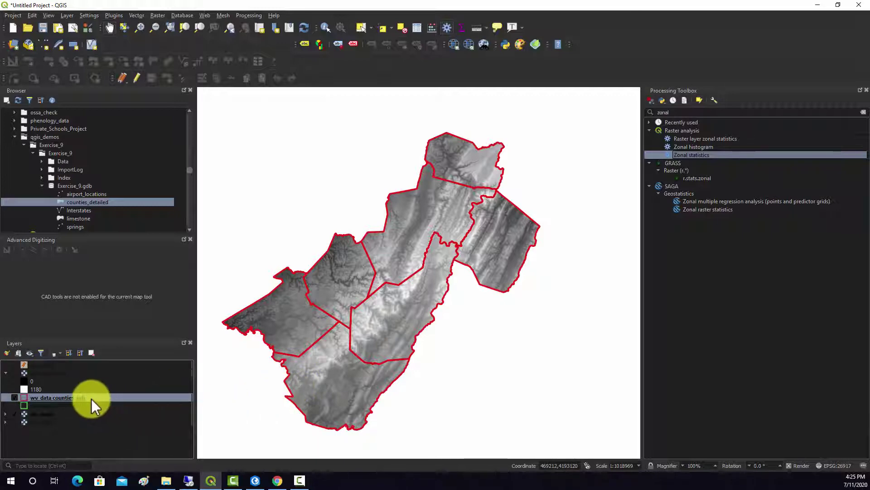
pyautogui.rightClick(56, 397)
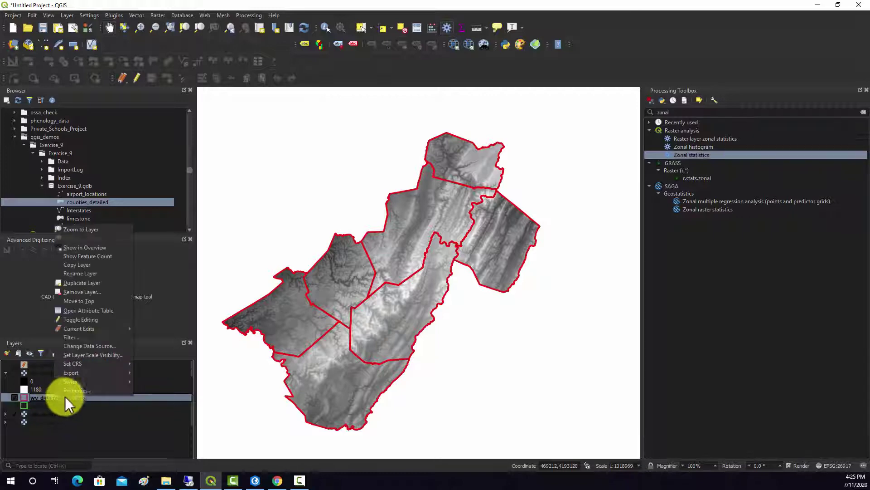
pyautogui.click(74, 310)
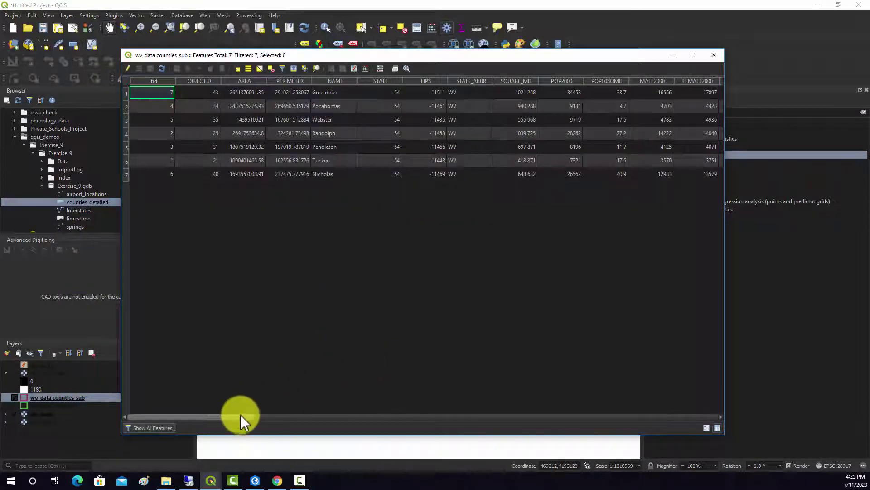
pyautogui.moveTo(239, 416); pyautogui.dragTo(709, 394)
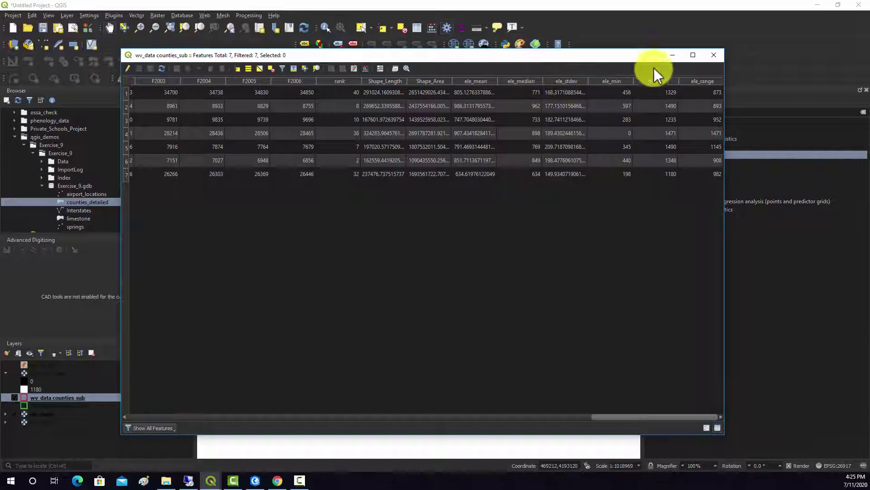
# Style counties_sub as Graduated on ele_max with the Greens ramp in five classes
pyautogui.click(715, 55)
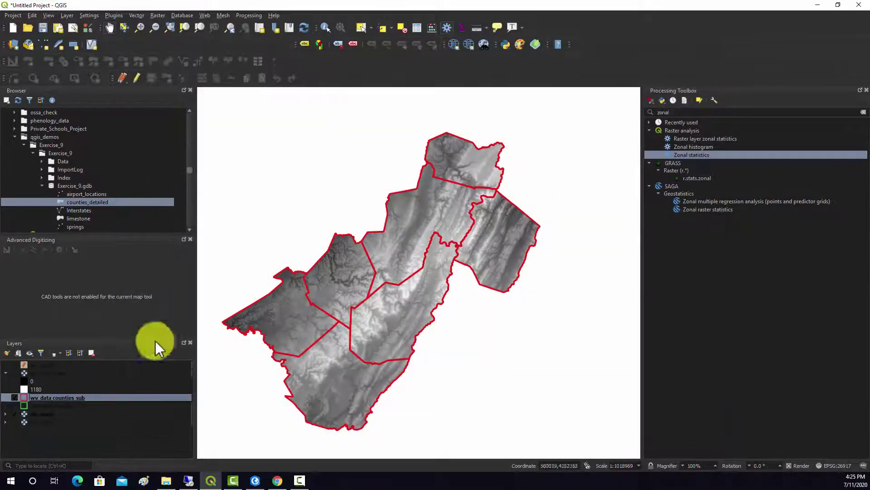
pyautogui.rightClick(71, 394)
pyautogui.click(87, 392)
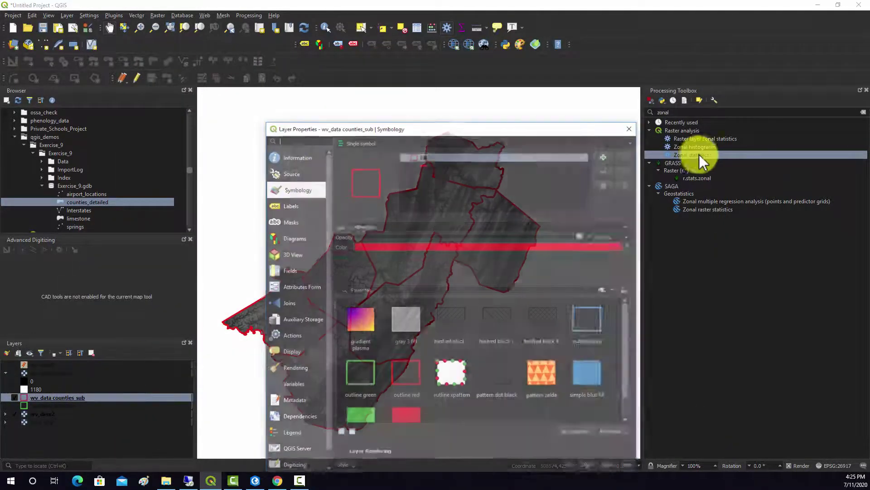
pyautogui.click(376, 143)
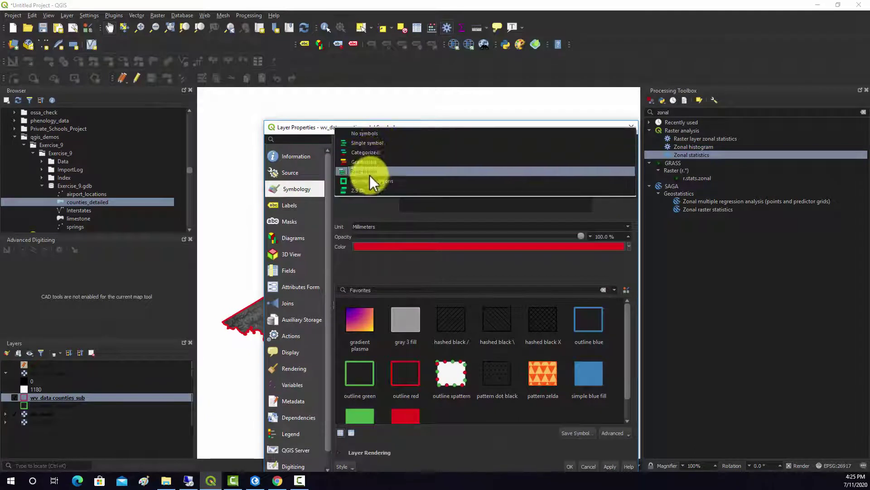
pyautogui.click(373, 164)
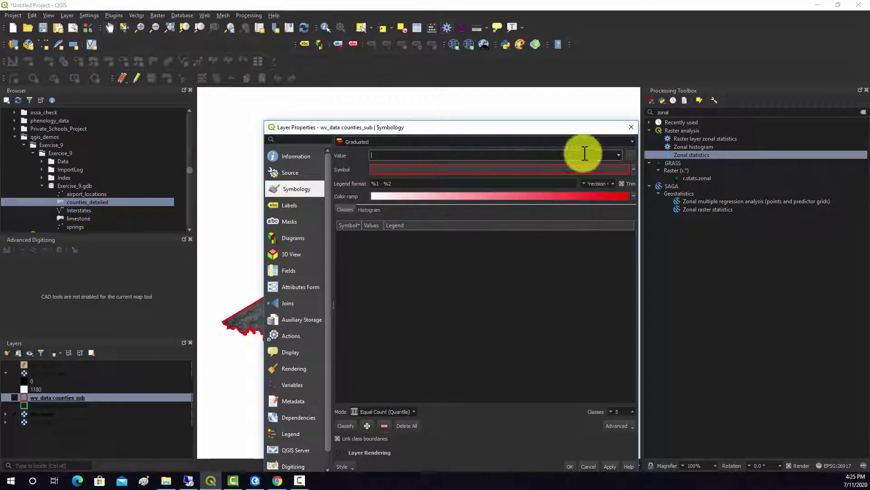
pyautogui.click(622, 156)
pyautogui.moveTo(619, 170); pyautogui.dragTo(618, 251)
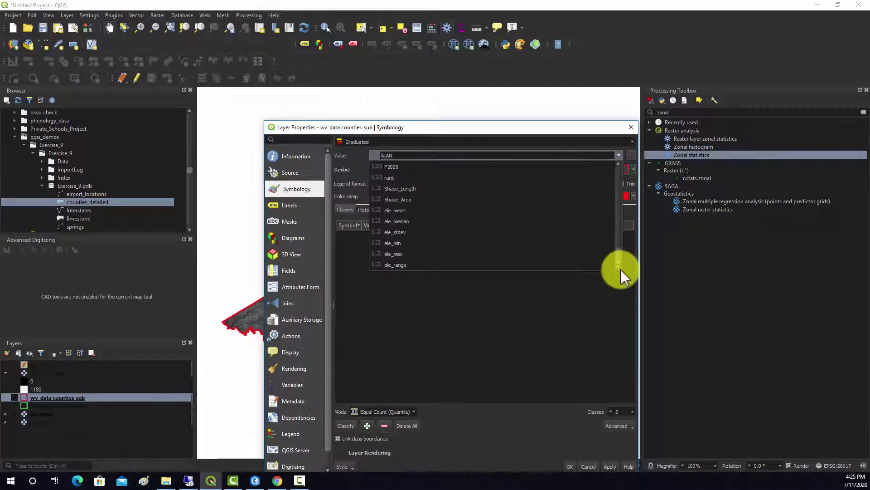
pyautogui.click(389, 254)
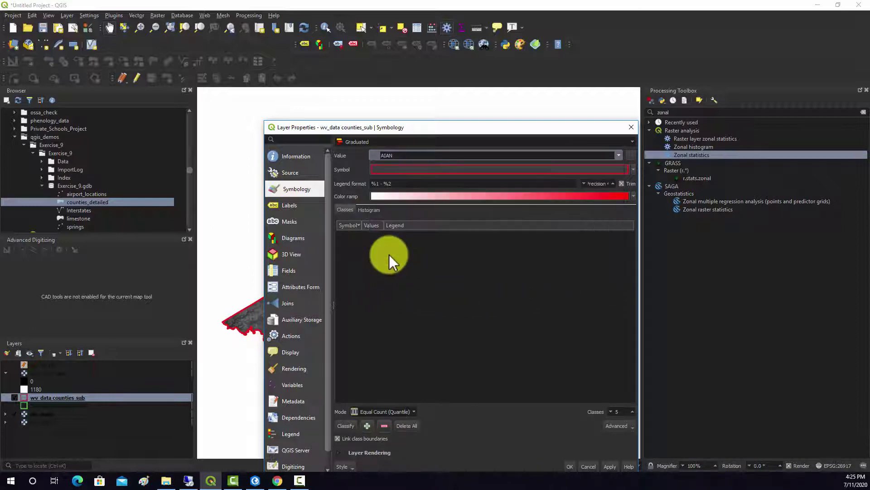
pyautogui.click(633, 196)
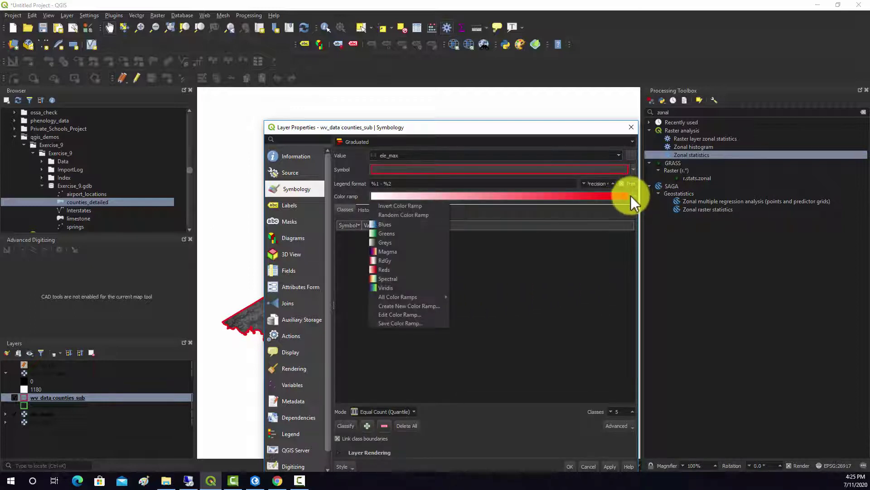
pyautogui.click(382, 234)
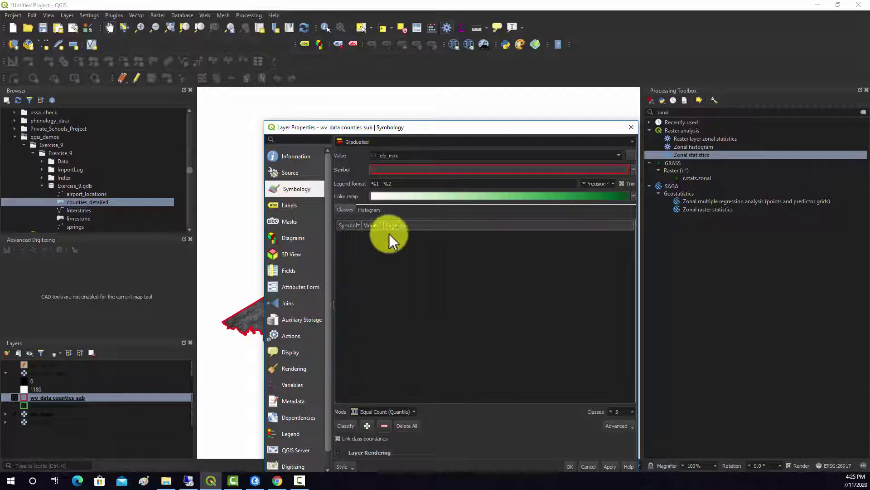
pyautogui.click(346, 425)
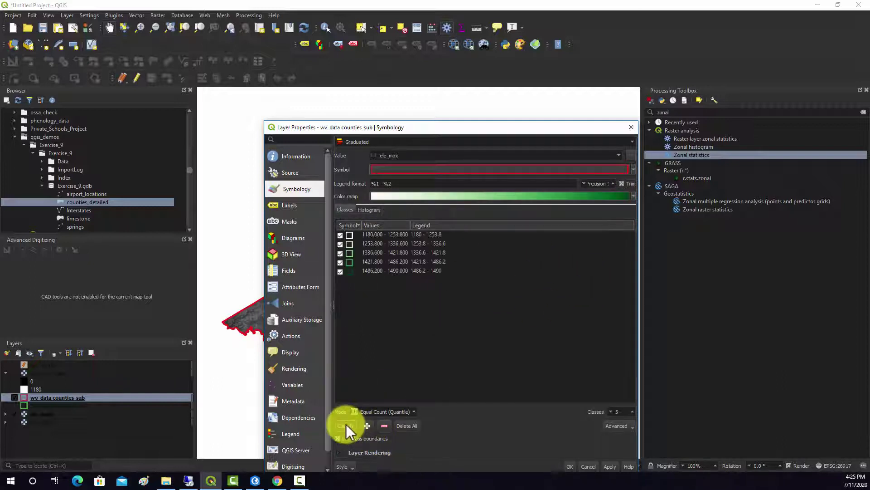
pyautogui.click(608, 465)
pyautogui.click(570, 466)
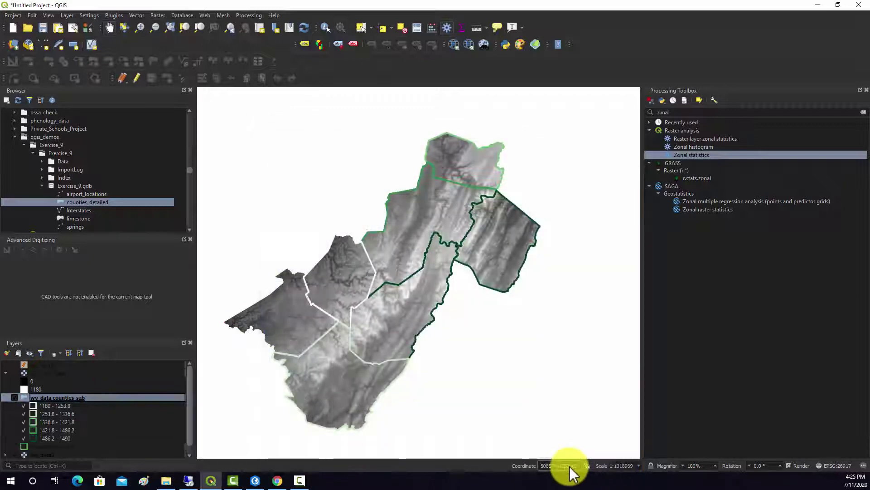
# Make the class symbol green and adjust its fill layer in Symbol Settings
pyautogui.rightClick(80, 396)
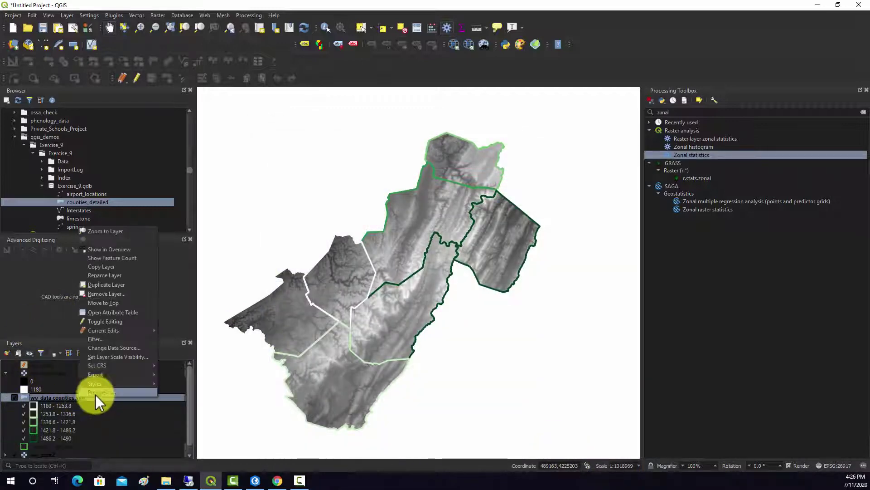
pyautogui.click(99, 393)
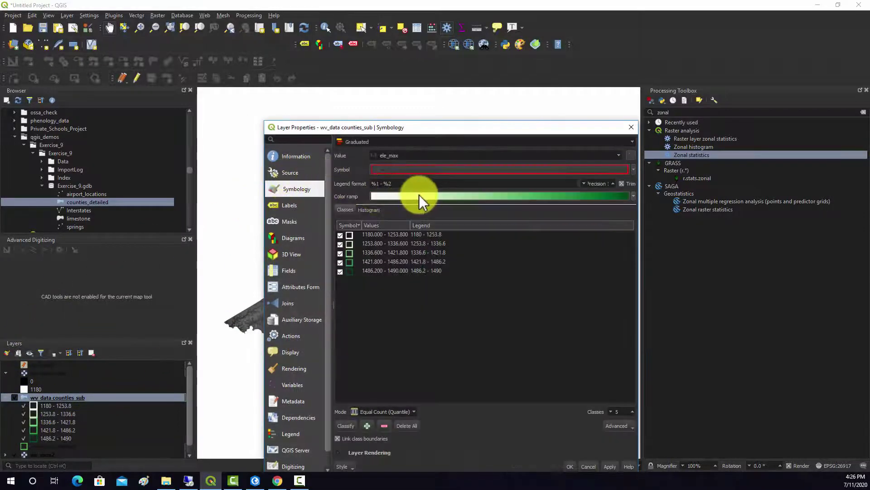
pyautogui.click(633, 170)
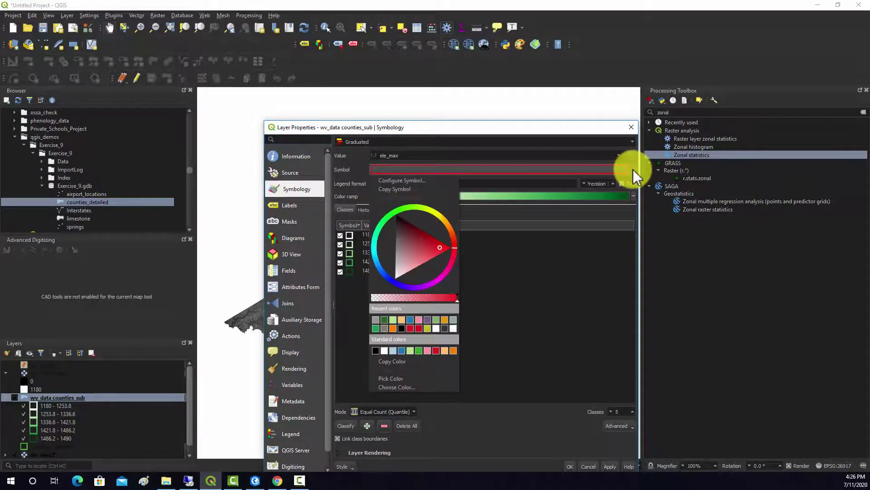
pyautogui.click(436, 319)
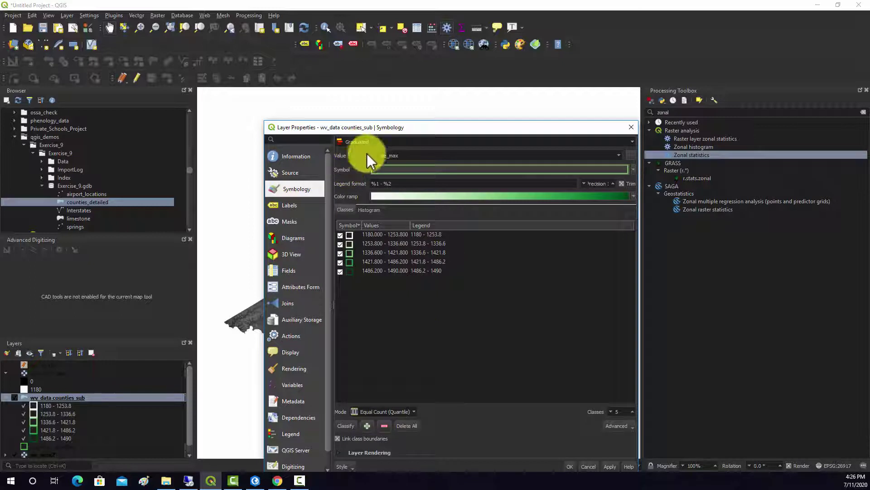
pyautogui.click(634, 170)
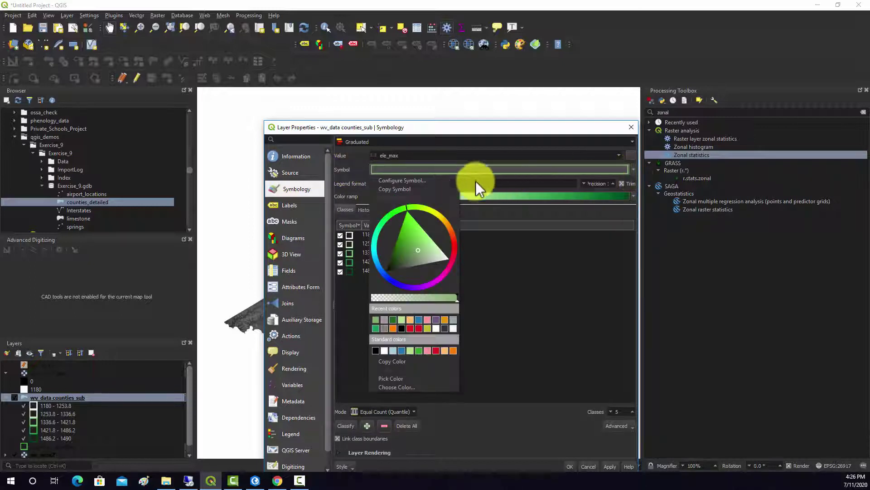
pyautogui.click(399, 181)
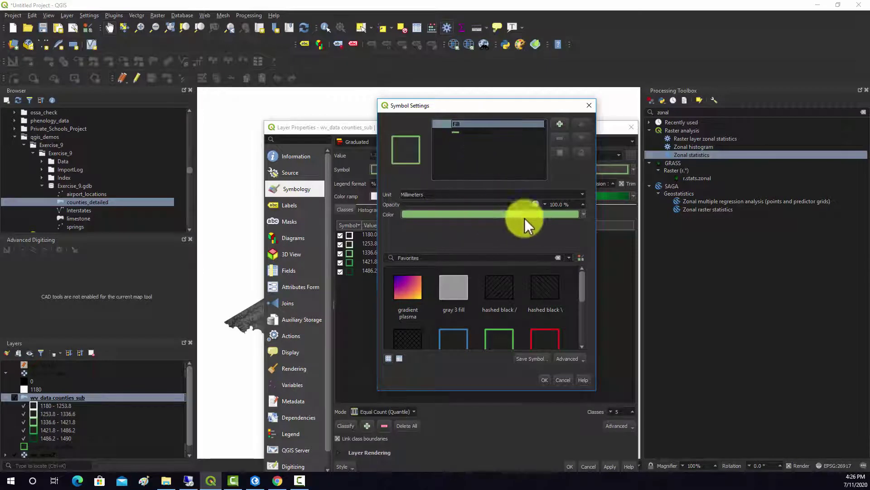
pyautogui.click(475, 132)
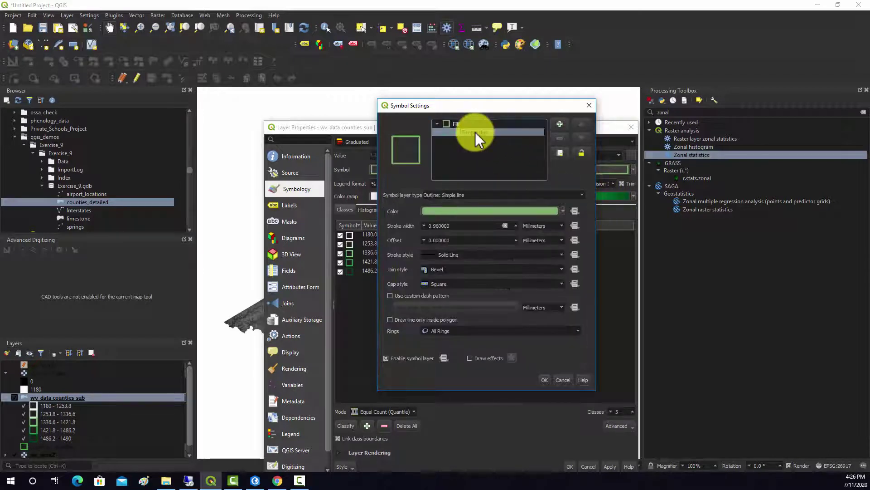
pyautogui.click(456, 124)
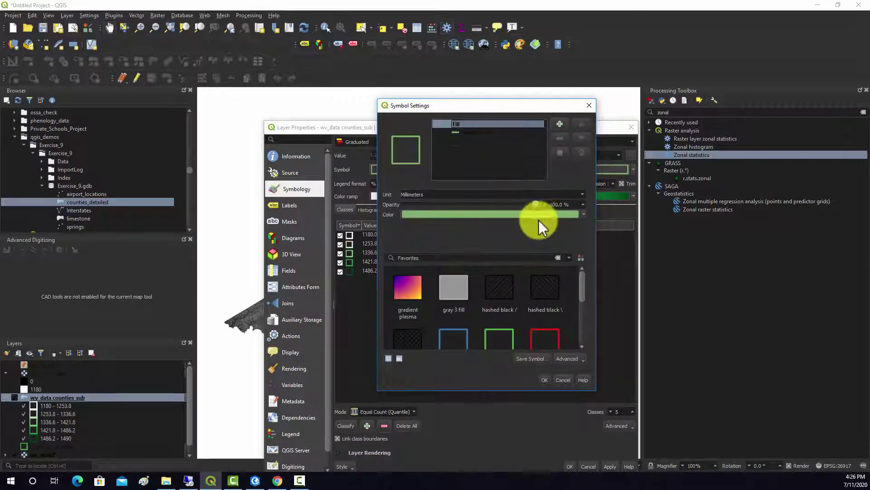
pyautogui.click(561, 381)
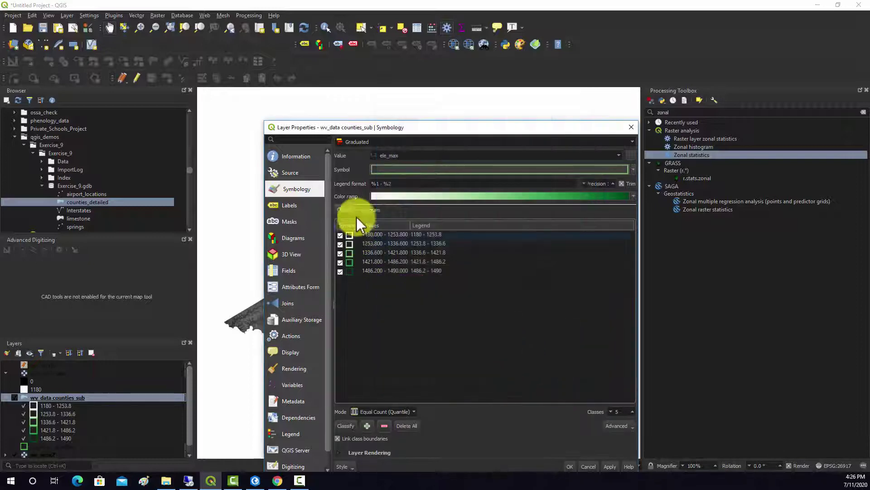
pyautogui.click(630, 127)
# Give the counties a single 'gray 3' fill symbol
pyautogui.rightClick(37, 397)
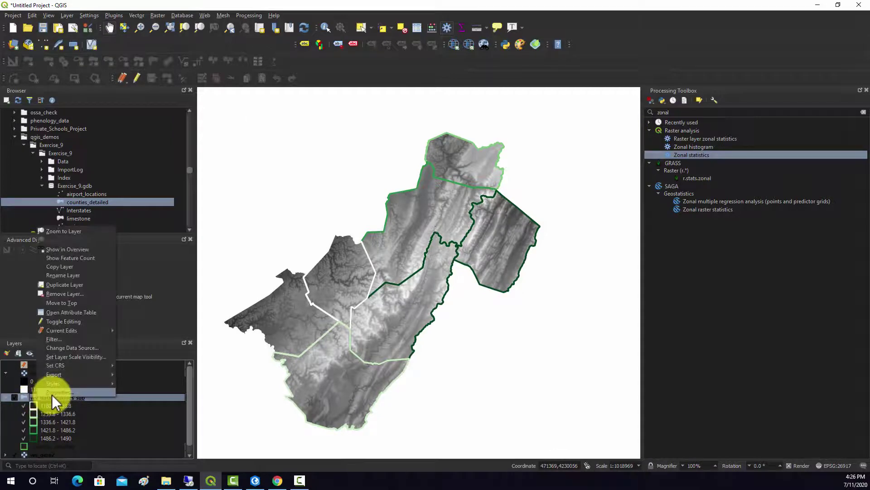
pyautogui.click(52, 392)
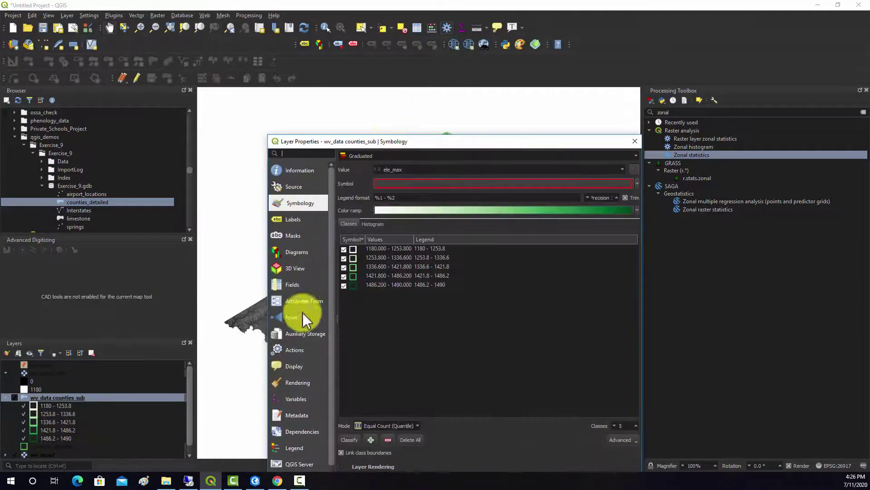
pyautogui.click(391, 168)
pyautogui.click(377, 136)
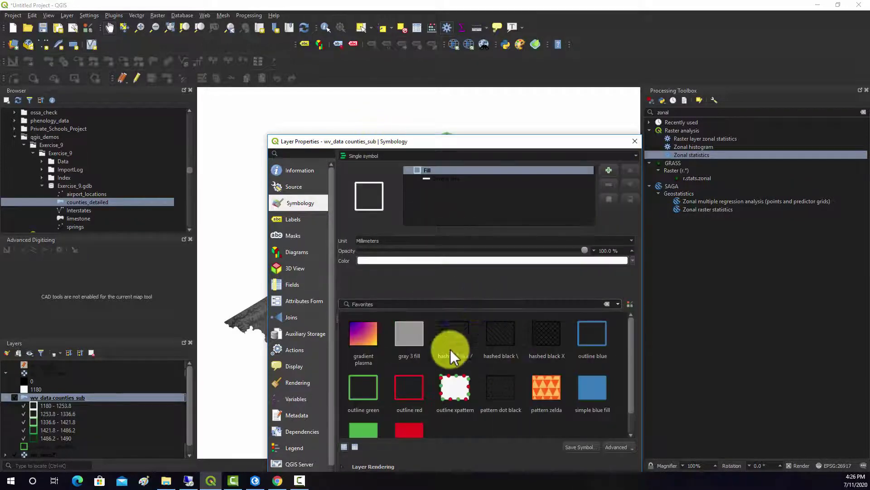
pyautogui.click(412, 339)
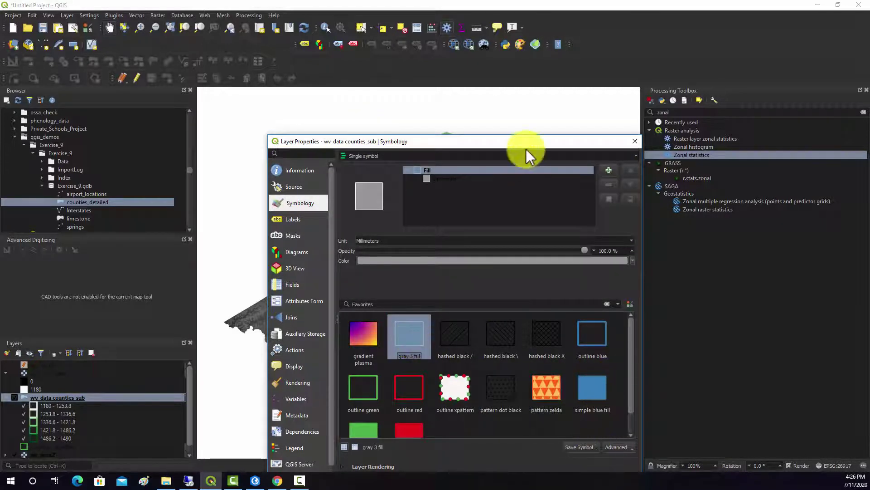
pyautogui.moveTo(528, 149); pyautogui.dragTo(503, 87)
pyautogui.click(593, 420)
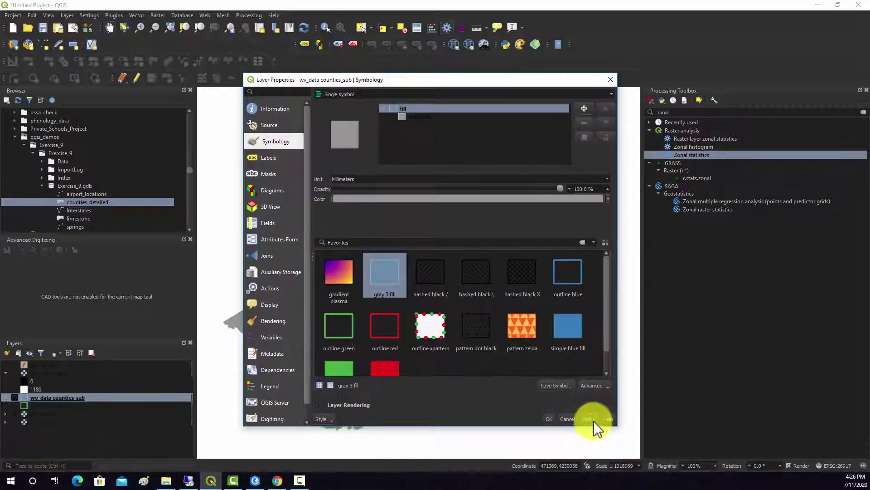
pyautogui.click(549, 419)
# Switch to Graduated on ele_max, five red classes from 1180 to 1490
pyautogui.rightClick(29, 397)
pyautogui.click(48, 394)
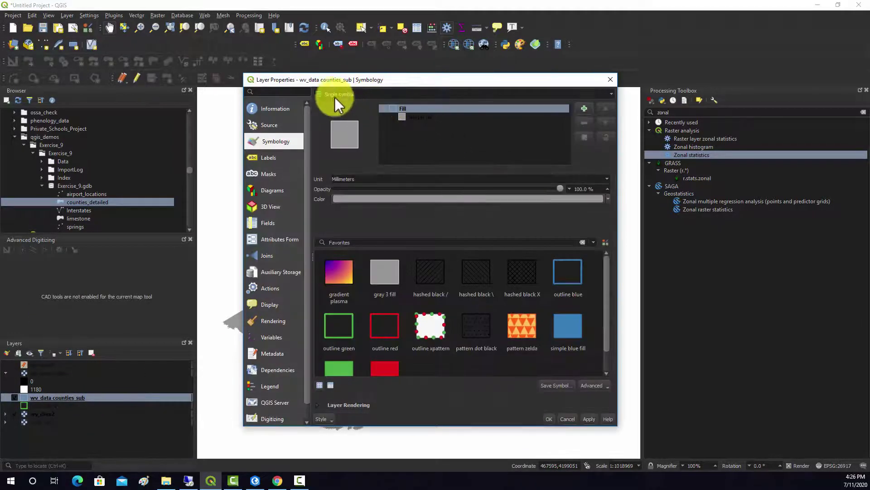
pyautogui.click(333, 94)
pyautogui.click(341, 123)
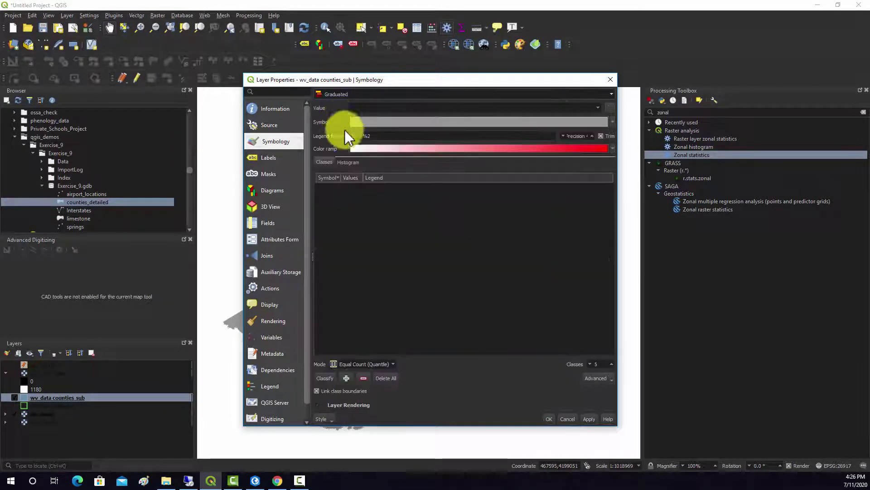
pyautogui.click(598, 109)
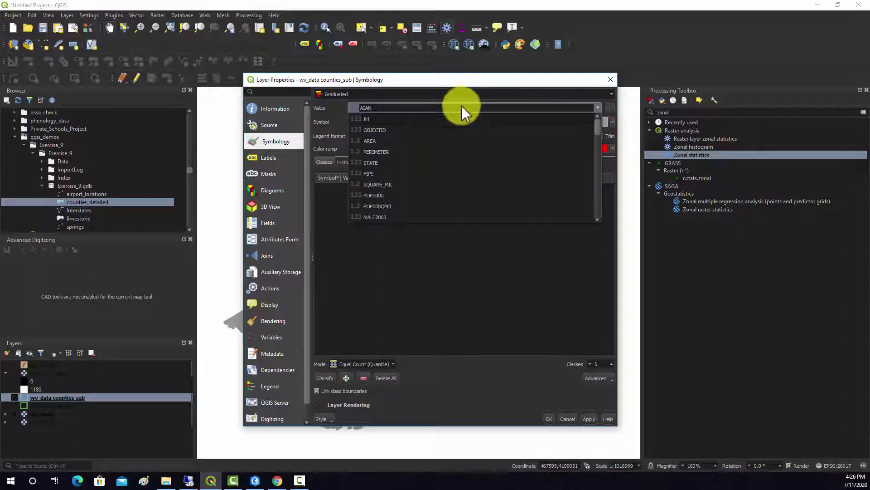
pyautogui.scroll(-10, 443, 146)
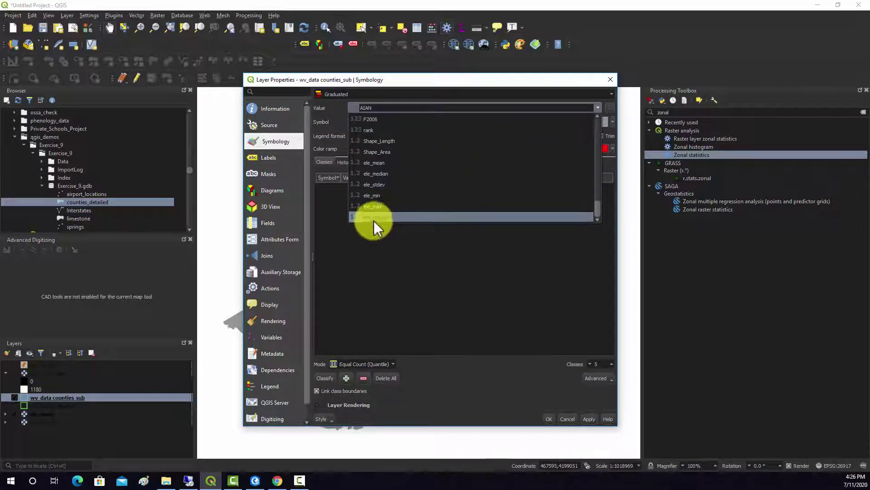
pyautogui.click(374, 211)
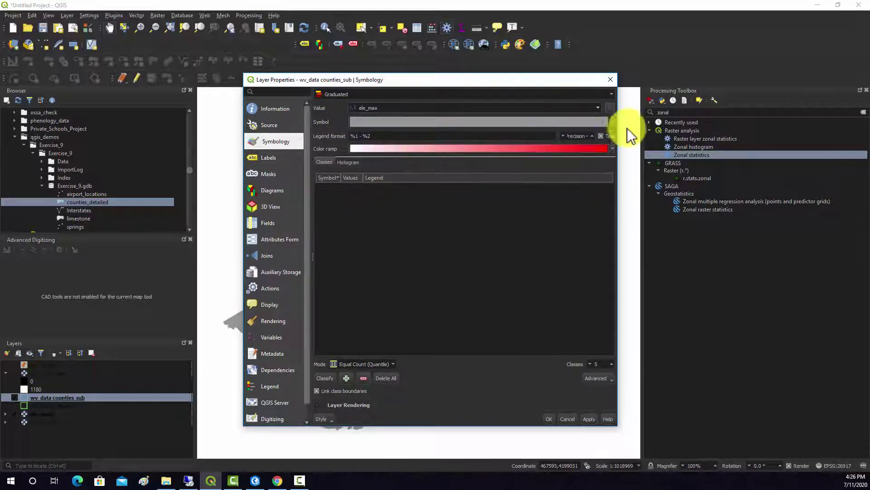
pyautogui.click(329, 377)
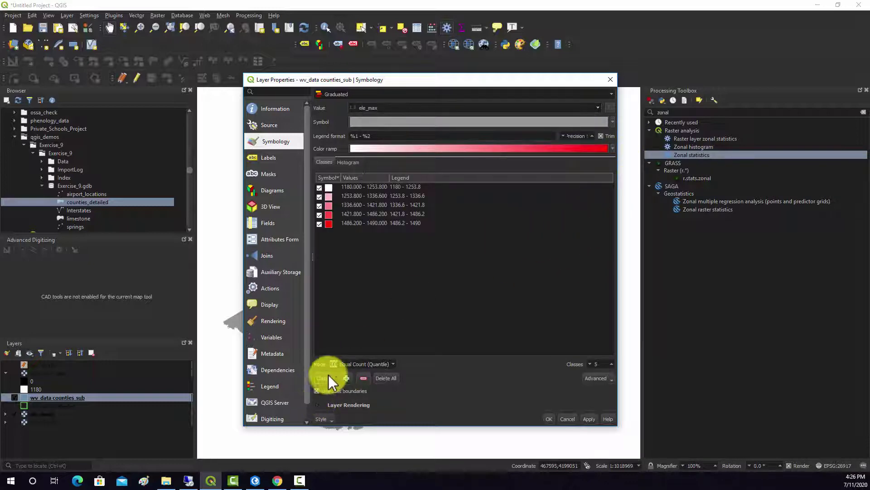
pyautogui.click(585, 420)
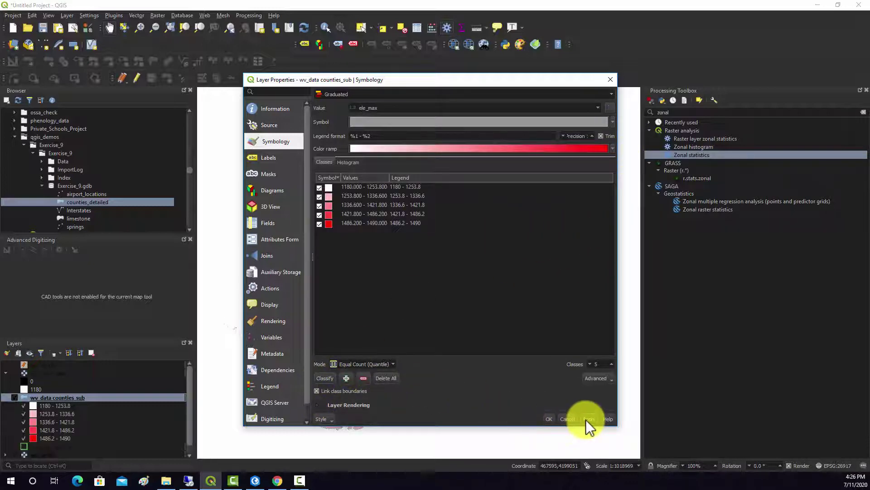
pyautogui.click(547, 418)
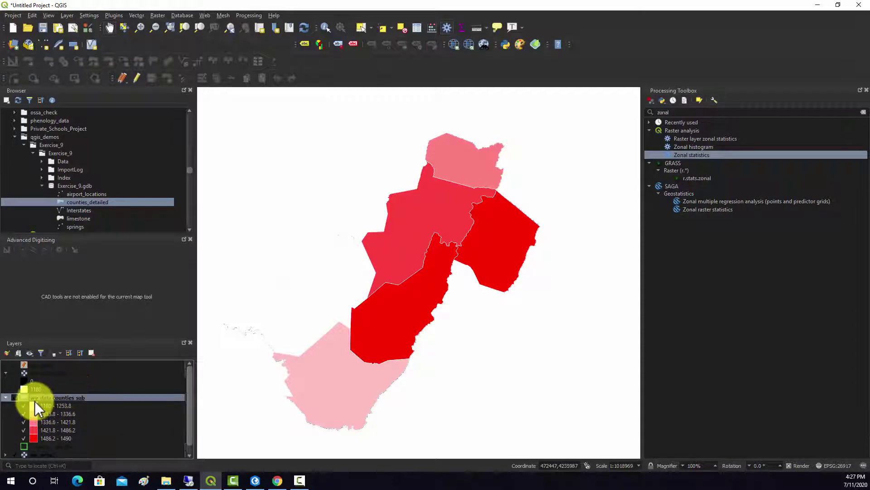
# Hide wv_data counties_sub and turn on the land-cover raster layer
pyautogui.click(14, 397)
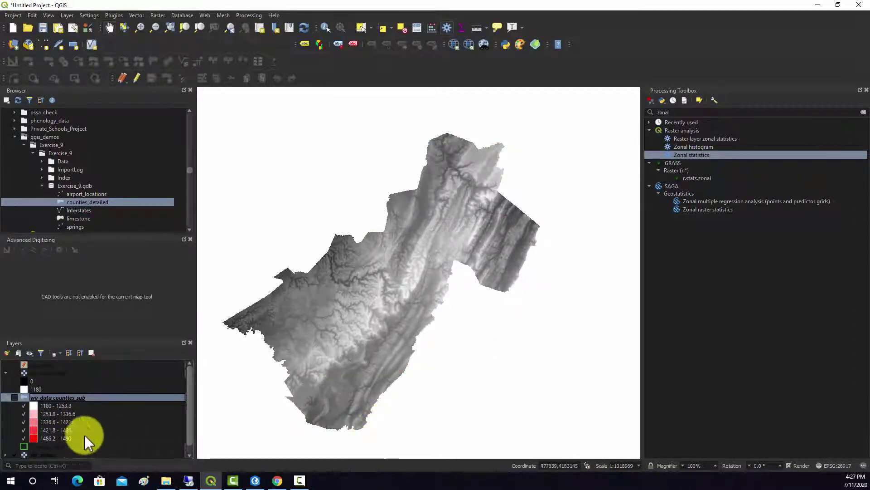
pyautogui.scroll(-1, 113, 398)
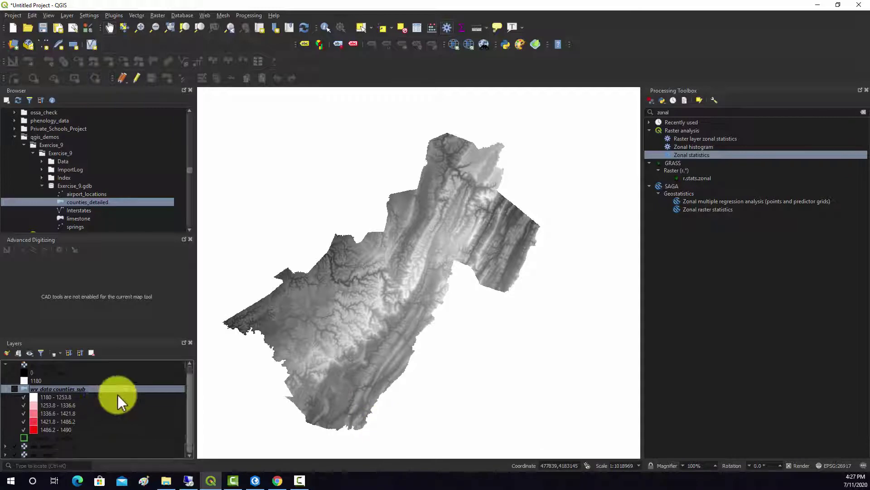
pyautogui.click(16, 446)
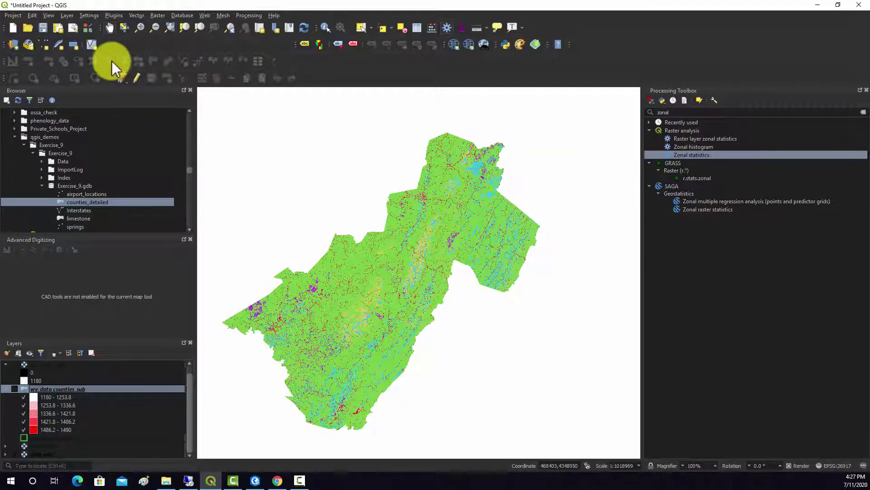
# In the Raster Calculator, enter "ncld_wv2@1" = 41 OR
pyautogui.click(157, 18)
pyautogui.click(162, 25)
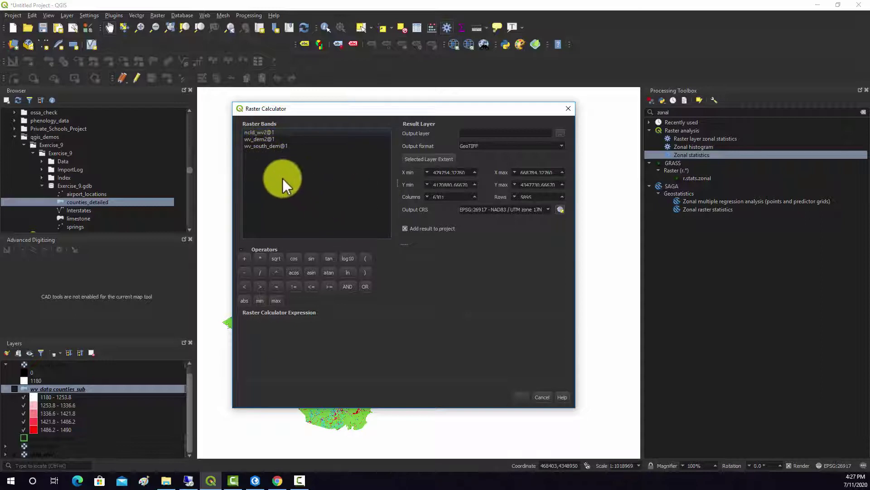
pyautogui.doubleClick(256, 132)
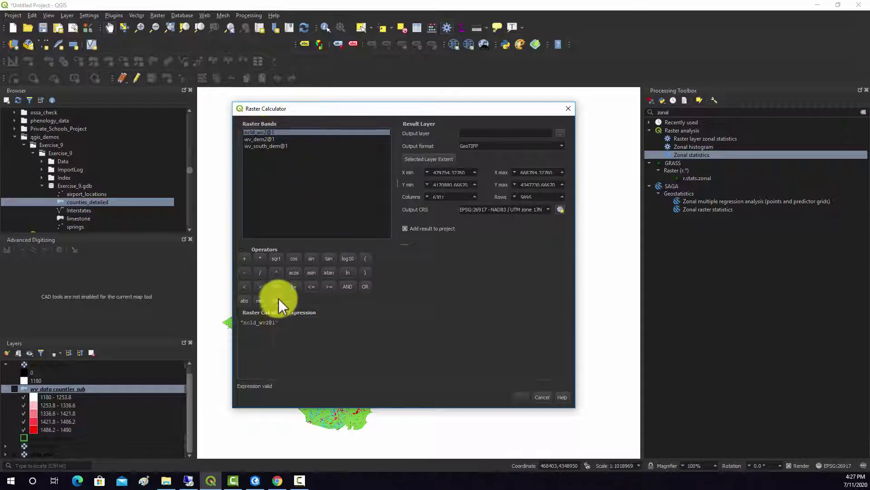
pyautogui.click(277, 287)
pyautogui.click(333, 330)
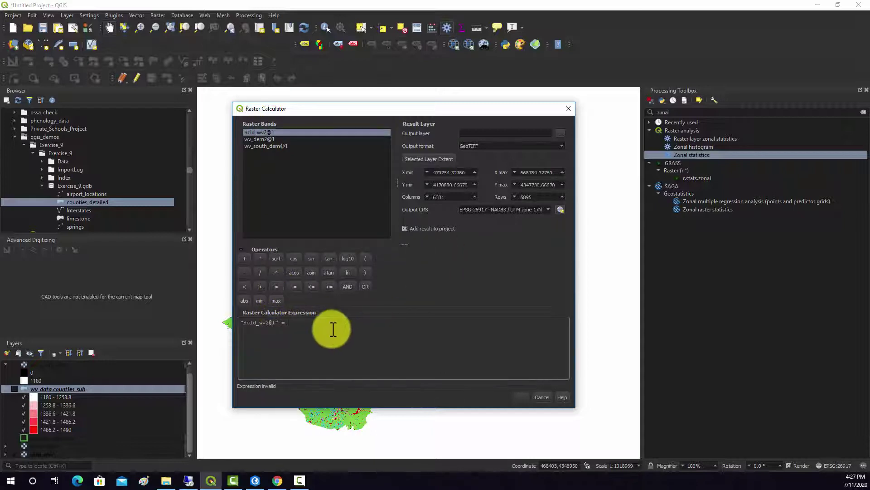
pyautogui.write('41')
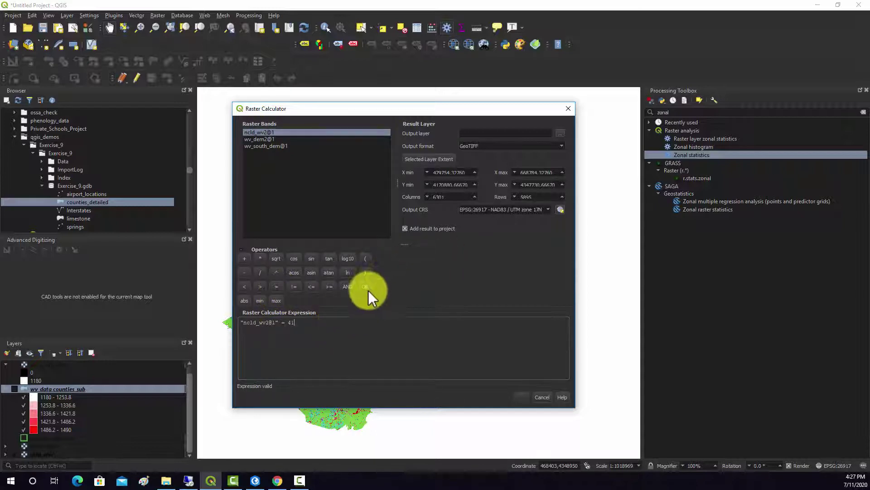
pyautogui.click(365, 287)
# Extend the expression with "ncld_wv2@1" = 42 OR and a third "ncld_wv2@1" = comparison for 43
pyautogui.doubleClick(254, 131)
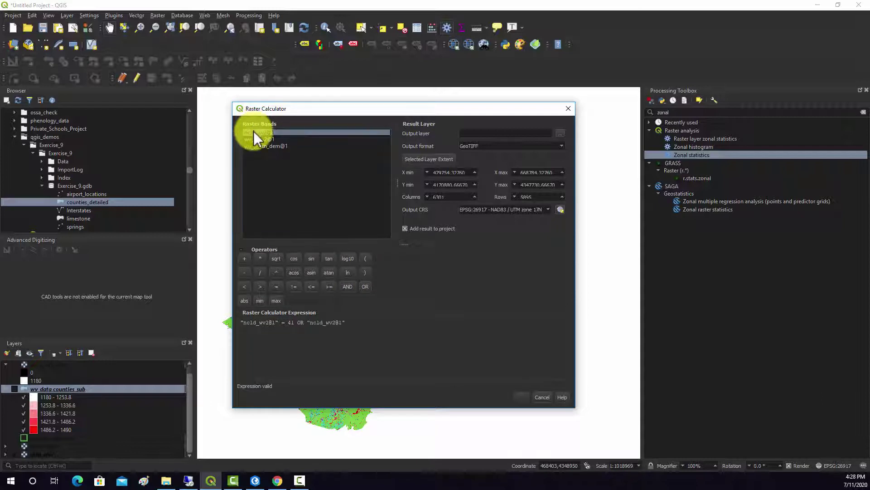
pyautogui.click(277, 287)
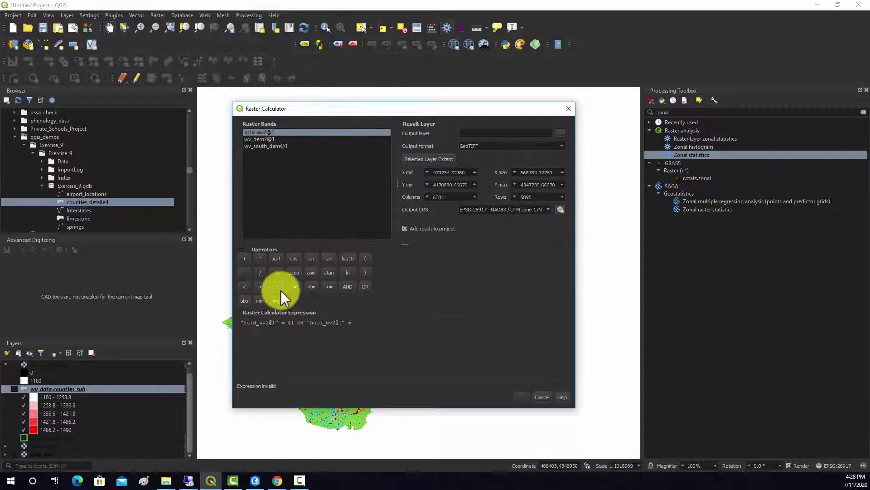
pyautogui.click(365, 322)
pyautogui.write('42')
pyautogui.click(365, 286)
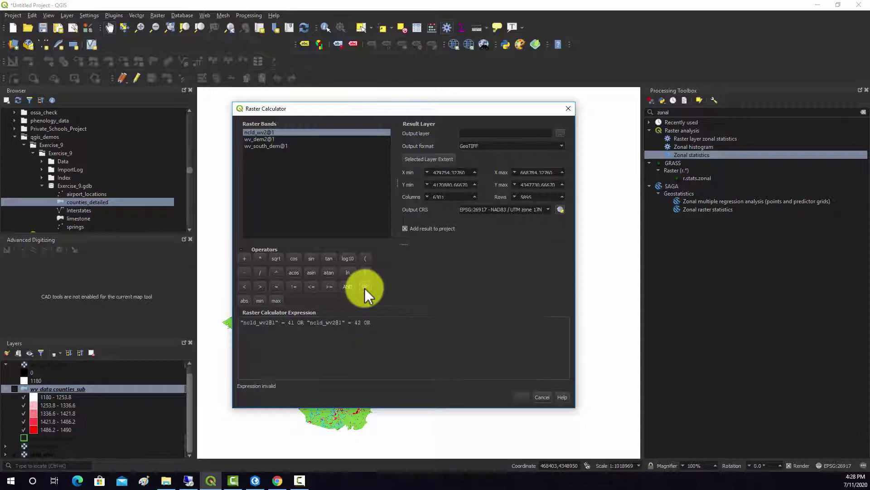
pyautogui.doubleClick(264, 134)
pyautogui.click(276, 287)
pyautogui.click(459, 335)
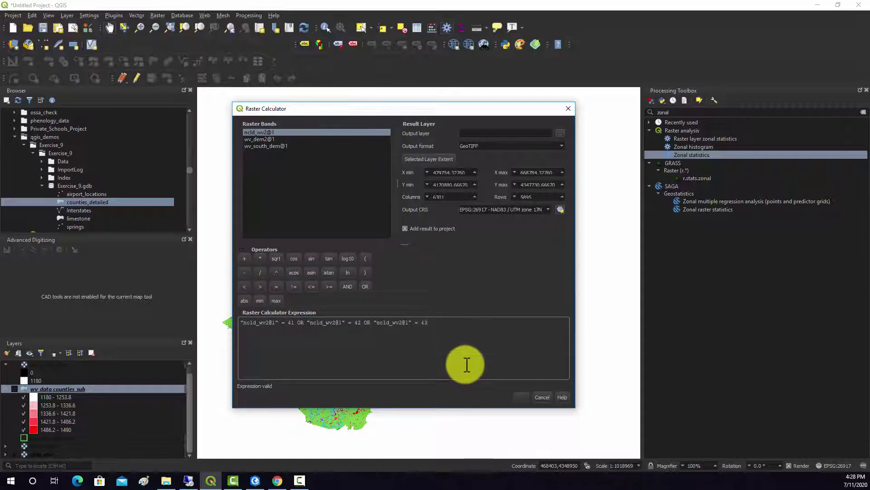
# Save the calculation output as wv_sub_for.tif and run it to create the forest raster
pyautogui.click(560, 134)
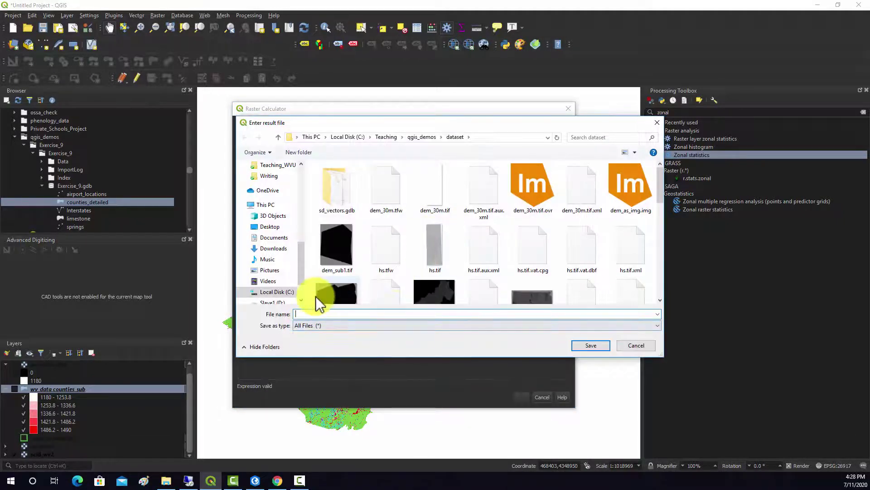
pyautogui.write('wv_sub')
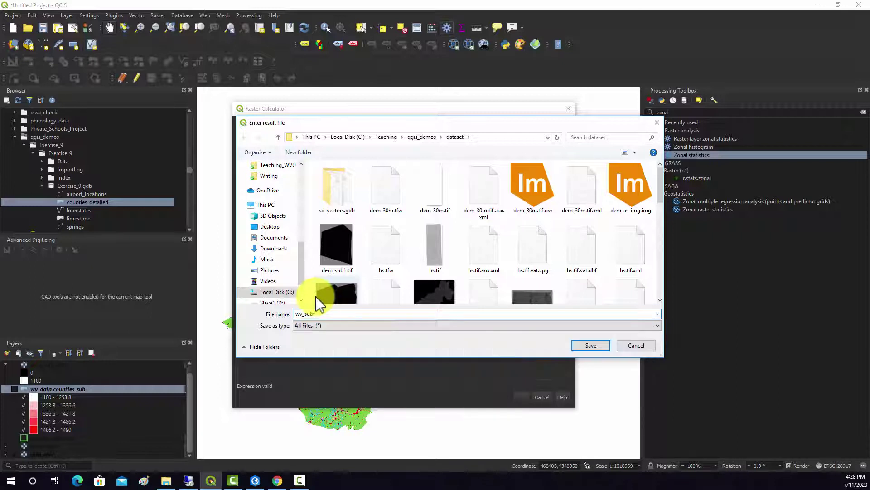
pyautogui.write('_for.tif')
pyautogui.click(599, 348)
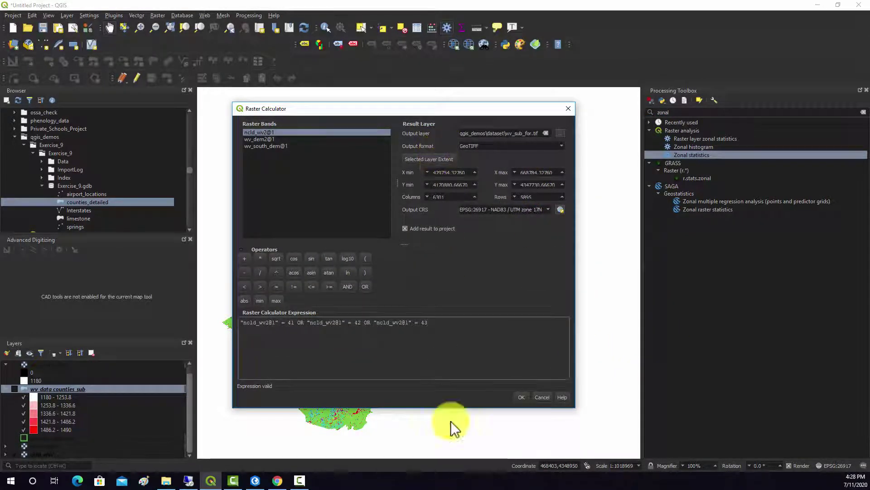
pyautogui.click(522, 396)
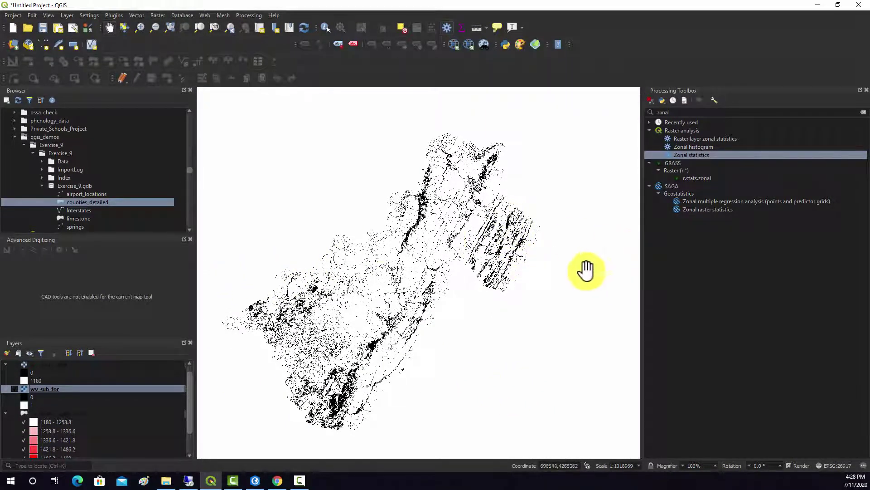
# In Zonal Statistics, set raster wv_sub_for, zones wv_data counties_sub and output prefix for_
pyautogui.doubleClick(685, 155)
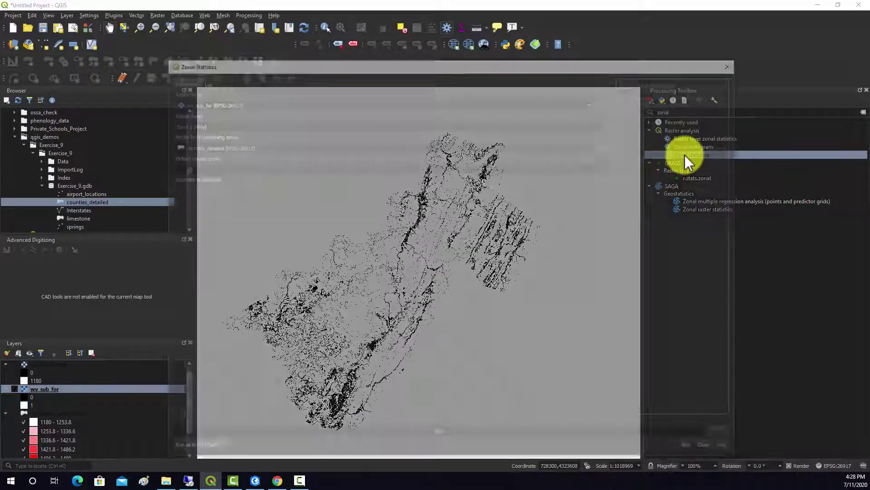
pyautogui.click(235, 102)
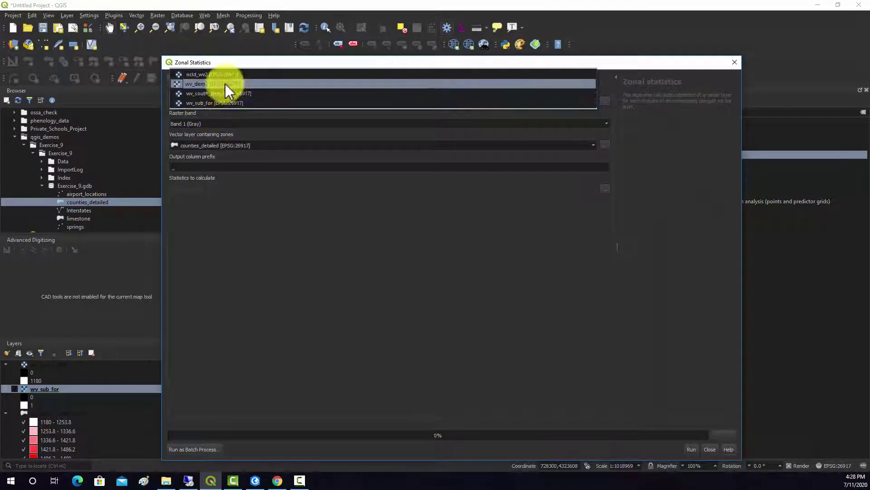
pyautogui.click(218, 103)
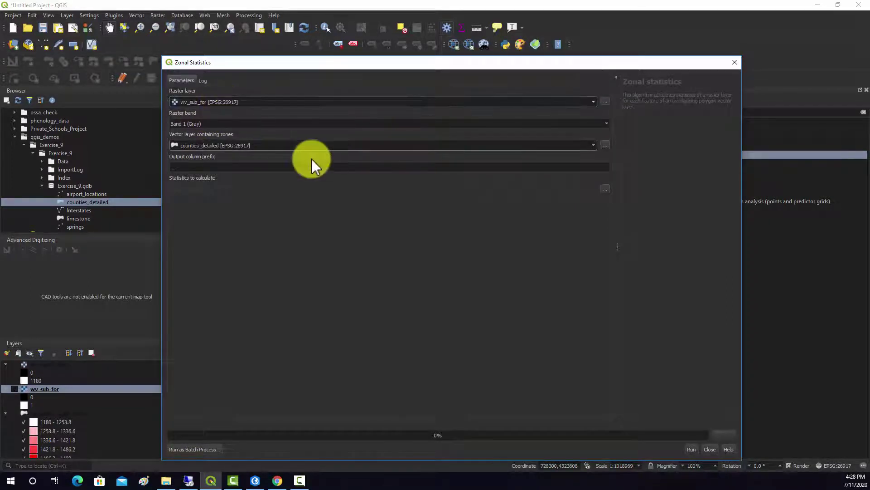
pyautogui.click(239, 148)
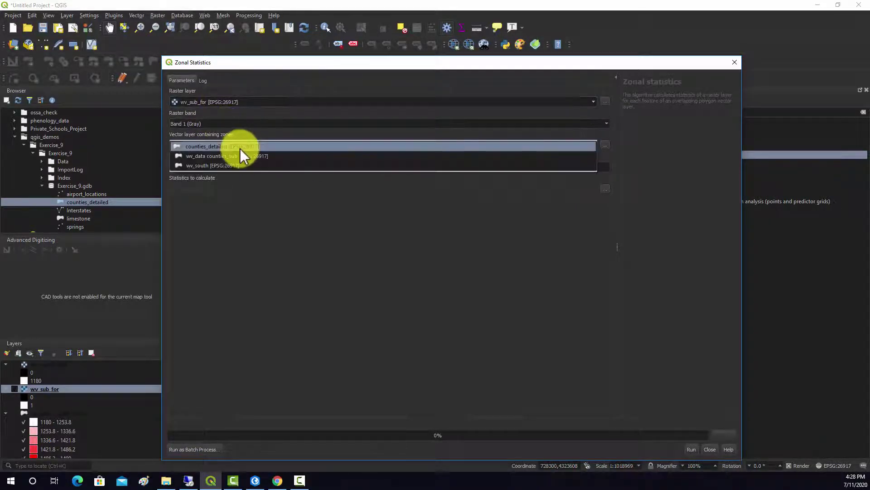
pyautogui.click(241, 148)
pyautogui.click(241, 148)
pyautogui.click(227, 156)
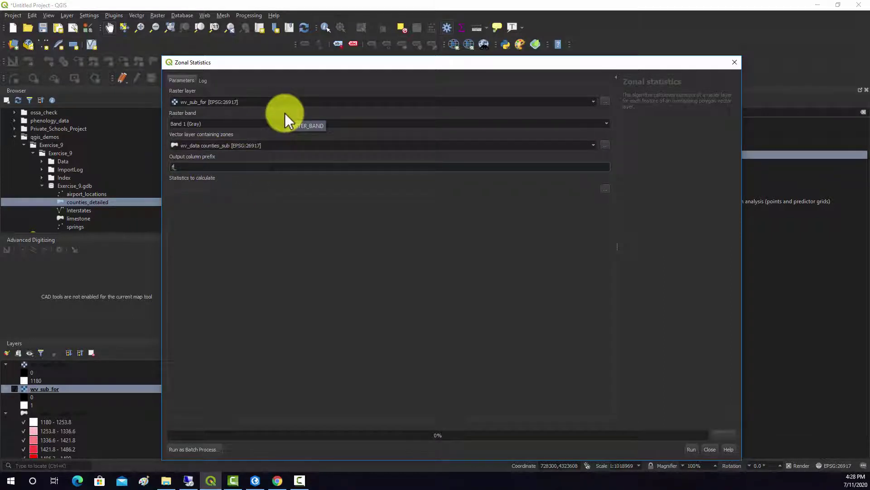
pyautogui.write('for')
# Limit the statistics to Count and Sum and run the zonal statistics
pyautogui.click(607, 185)
pyautogui.click(401, 207)
pyautogui.click(401, 200)
pyautogui.click(400, 193)
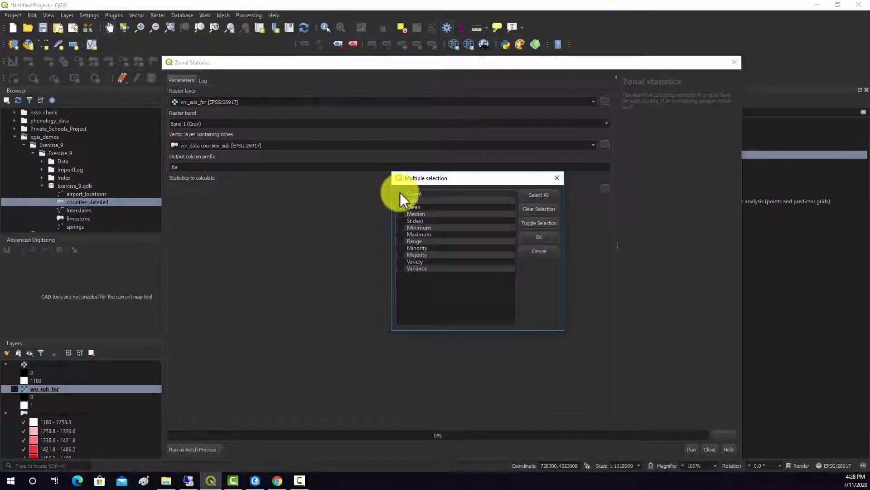
pyautogui.click(401, 193)
pyautogui.click(402, 200)
pyautogui.click(401, 207)
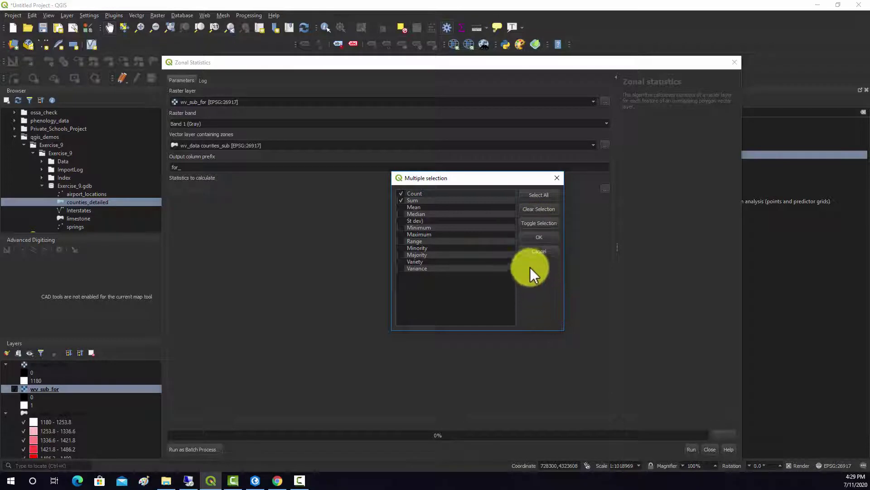
pyautogui.click(538, 236)
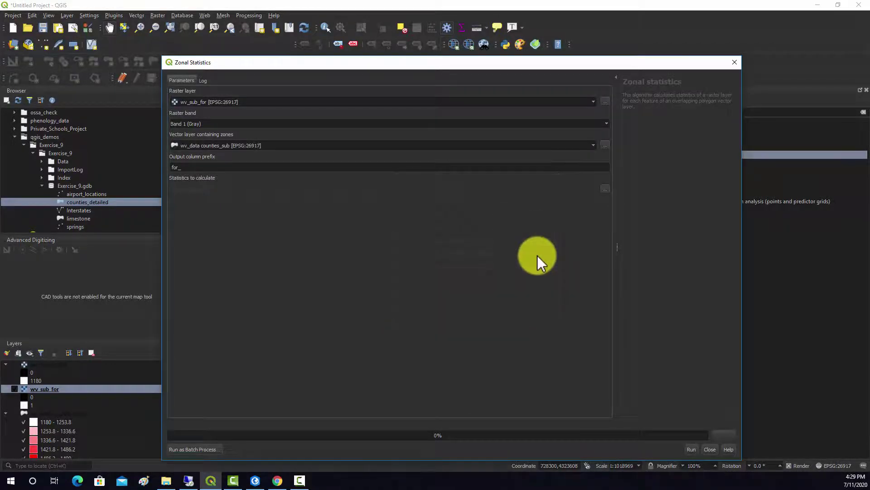
pyautogui.click(692, 449)
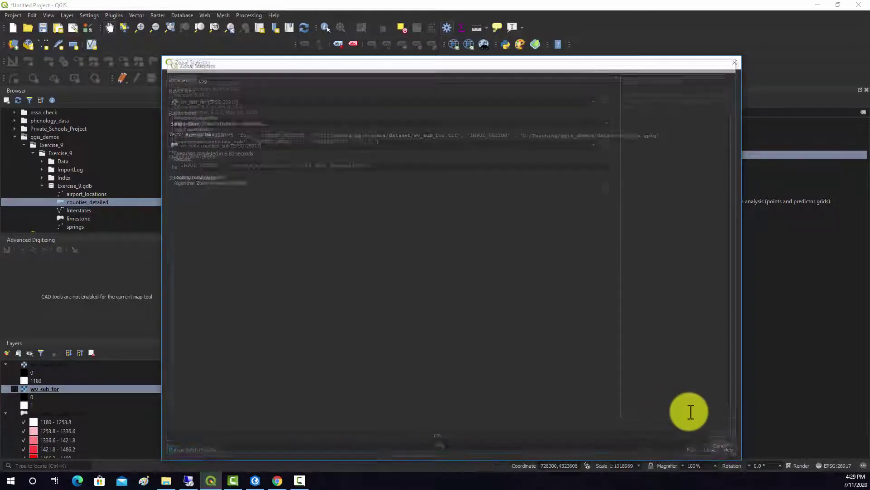
# Open the wv_data counties_sub attribute table and scroll right to the for_count and for_sum columns
pyautogui.click(710, 448)
pyautogui.scroll(-1, 153, 387)
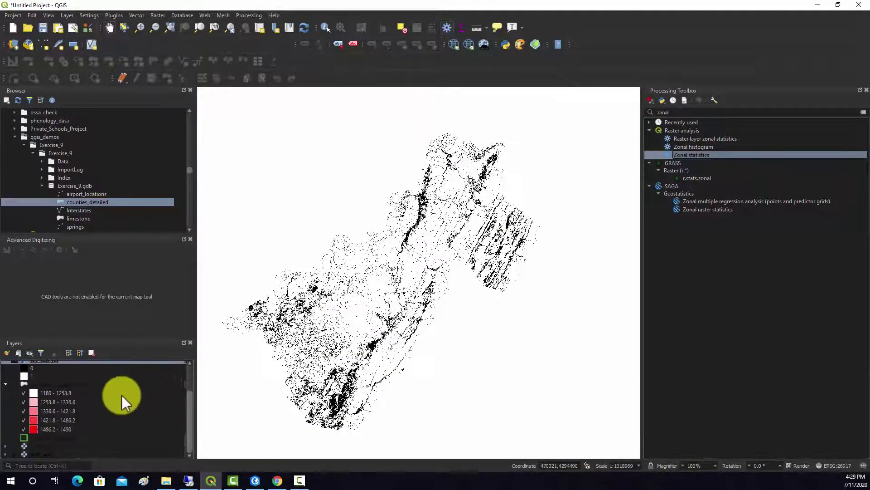
pyautogui.scroll(1, 78, 412)
pyautogui.click(49, 388)
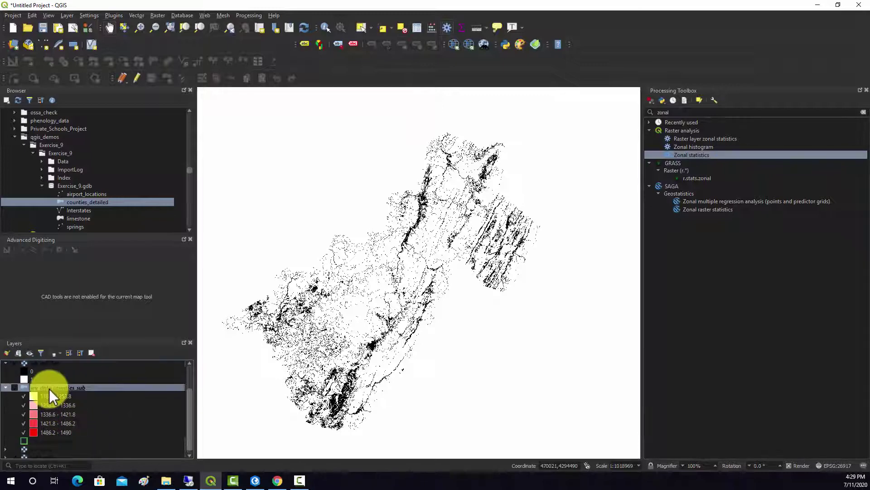
pyautogui.rightClick(49, 388)
pyautogui.click(89, 375)
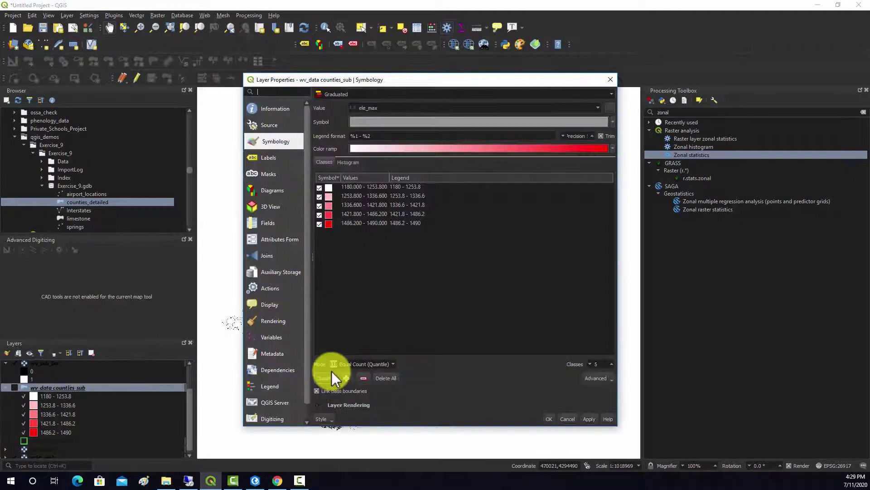
pyautogui.click(611, 79)
pyautogui.rightClick(67, 386)
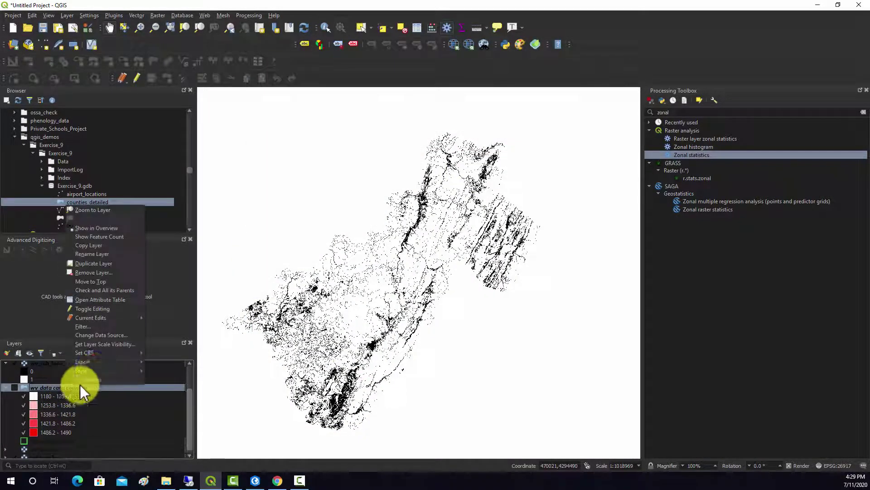
pyautogui.click(179, 334)
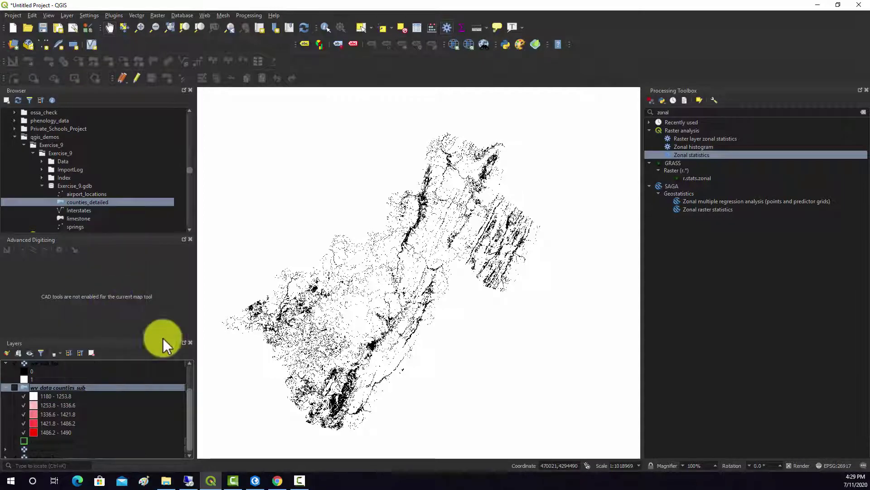
pyautogui.moveTo(208, 415); pyautogui.dragTo(706, 415)
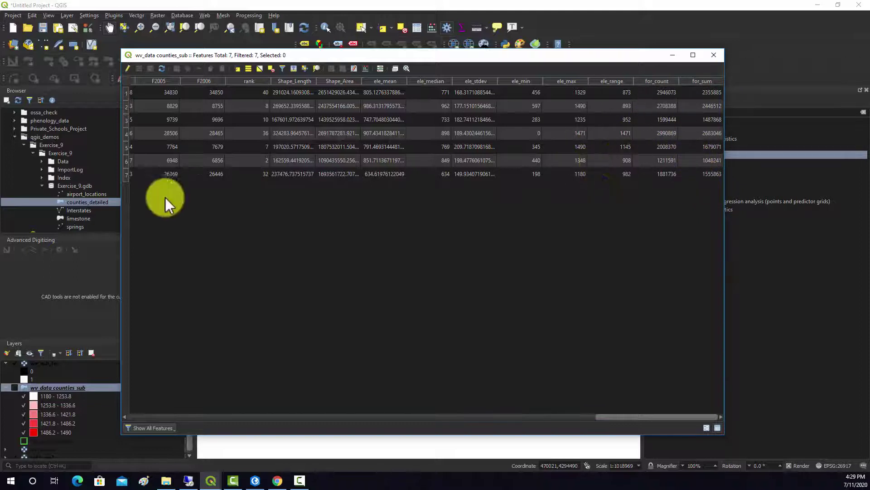
# In the Field Calculator, build the expression "for_sum" / "for_count" from the field list
pyautogui.click(366, 69)
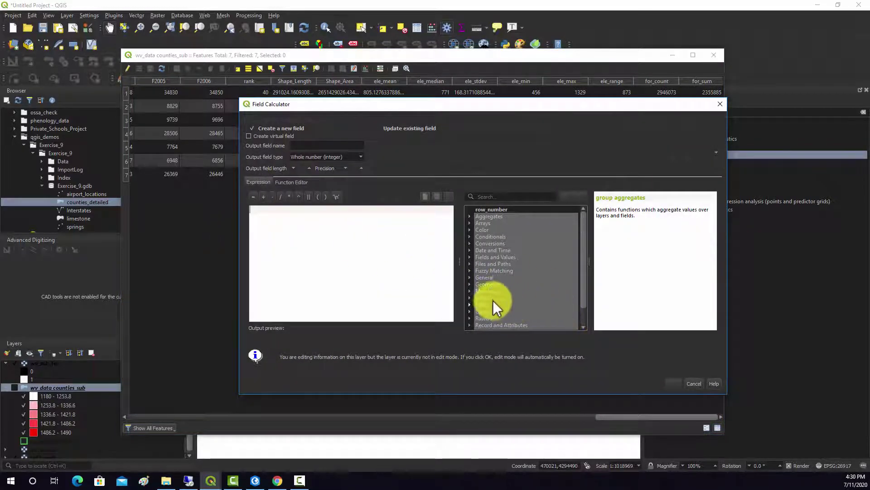
pyautogui.click(470, 257)
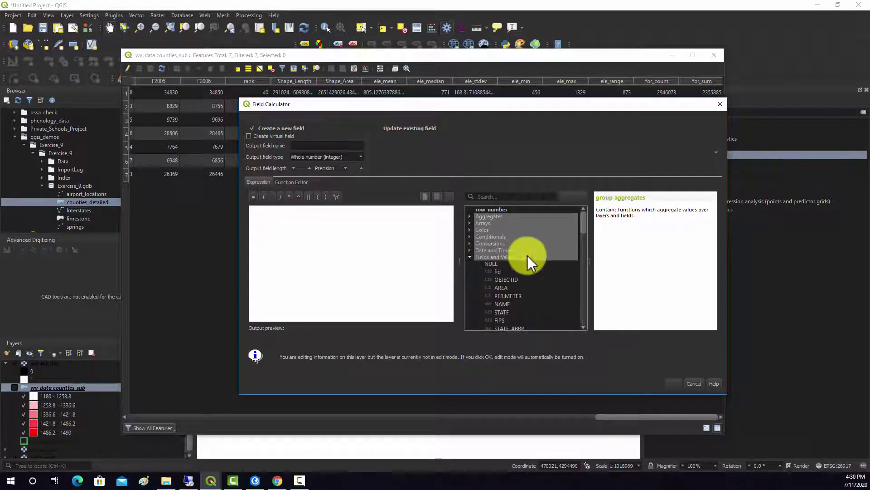
pyautogui.scroll(-1, 560, 248)
pyautogui.scroll(-2, 514, 250)
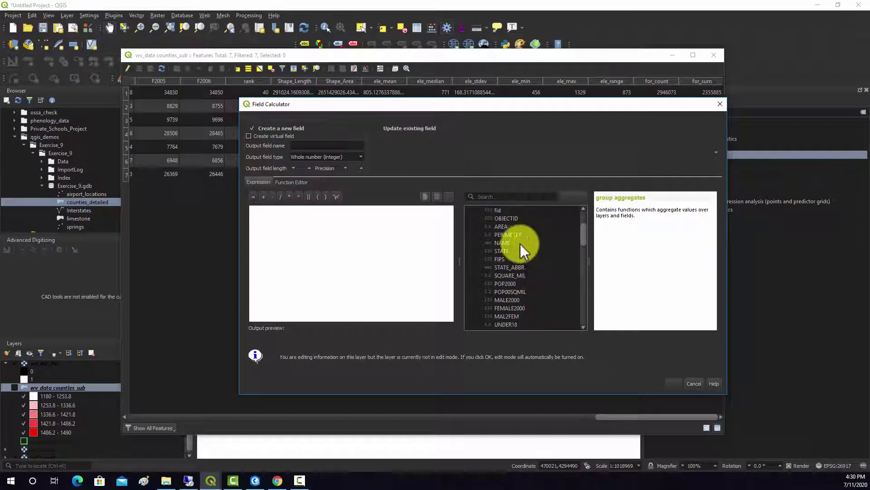
pyautogui.scroll(2, 528, 247)
pyautogui.scroll(-6, 521, 247)
pyautogui.moveTo(584, 256); pyautogui.dragTo(590, 306)
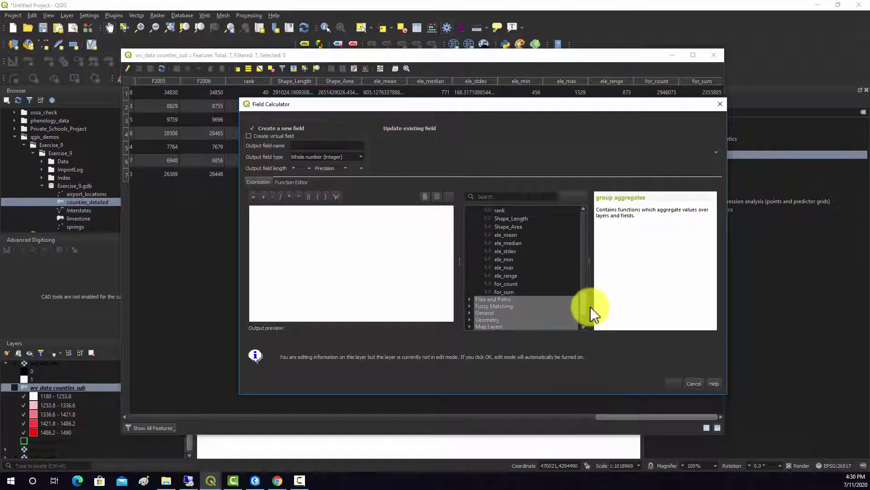
pyautogui.doubleClick(502, 292)
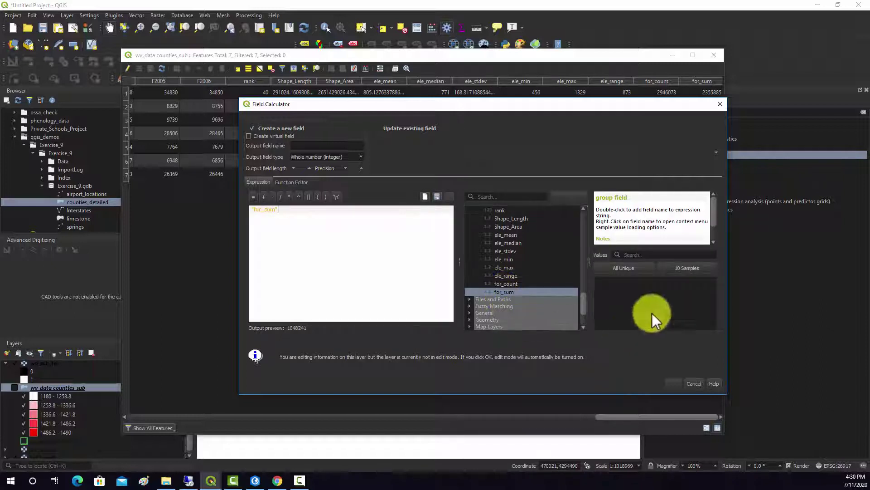
pyautogui.click(280, 197)
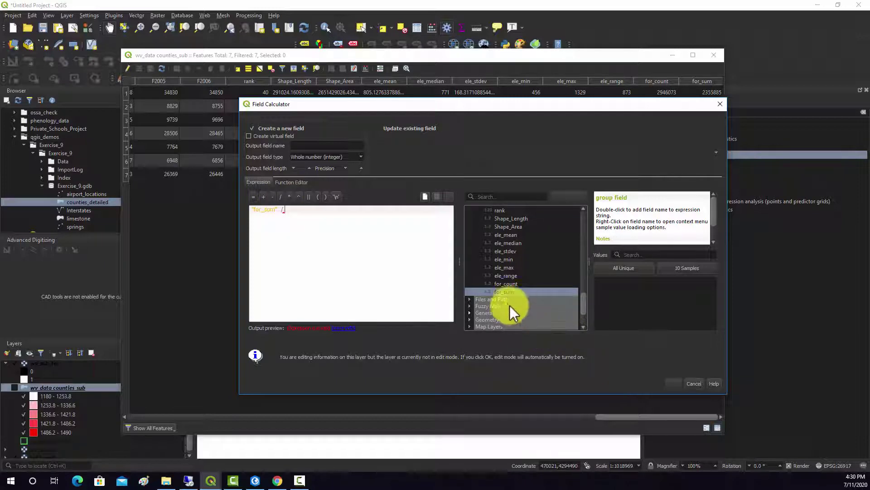
pyautogui.doubleClick(501, 284)
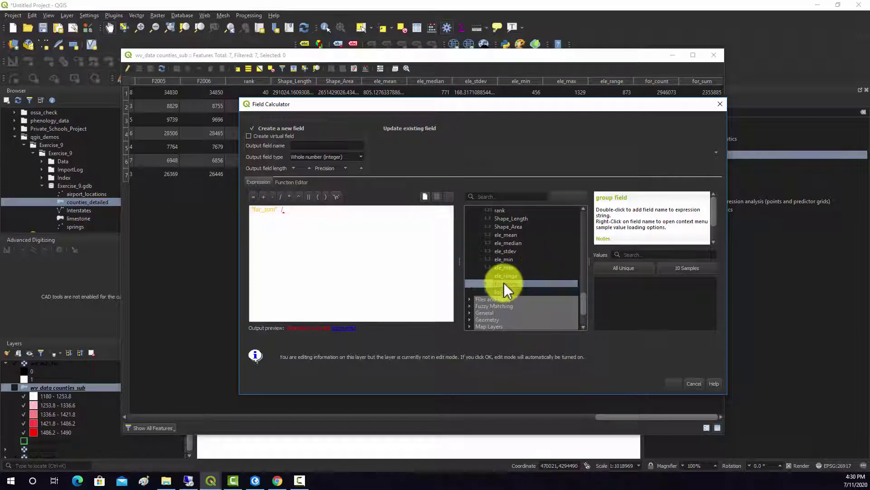
# Wrap the ratio in parentheses and multiply it by 100
pyautogui.click(251, 209)
pyautogui.write('(')
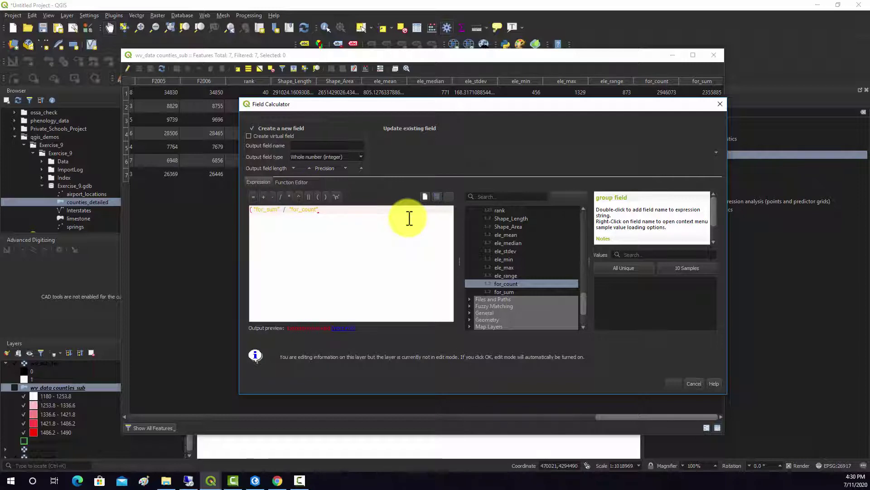
pyautogui.click(358, 208)
pyautogui.write(')')
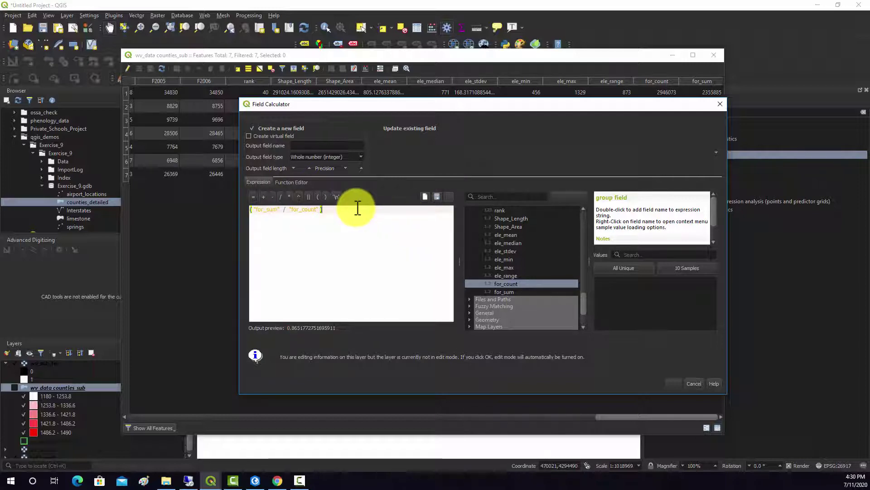
pyautogui.click(289, 196)
pyautogui.write('100')
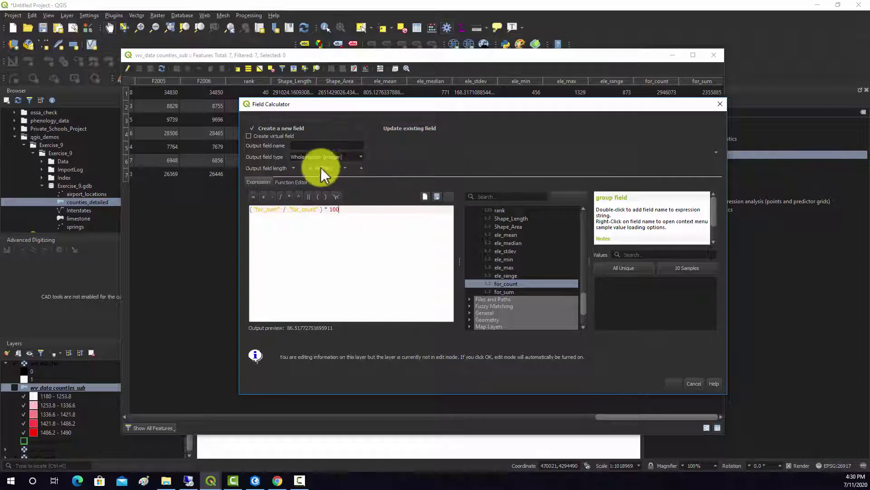
# Name the new output field for_per with type Decimal number (real)
pyautogui.click(306, 146)
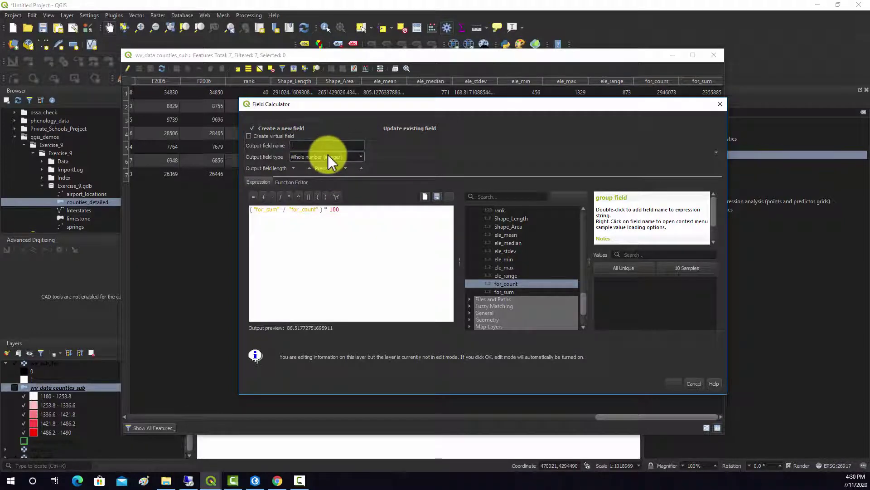
pyautogui.write('for_per')
pyautogui.click(328, 154)
pyautogui.click(328, 173)
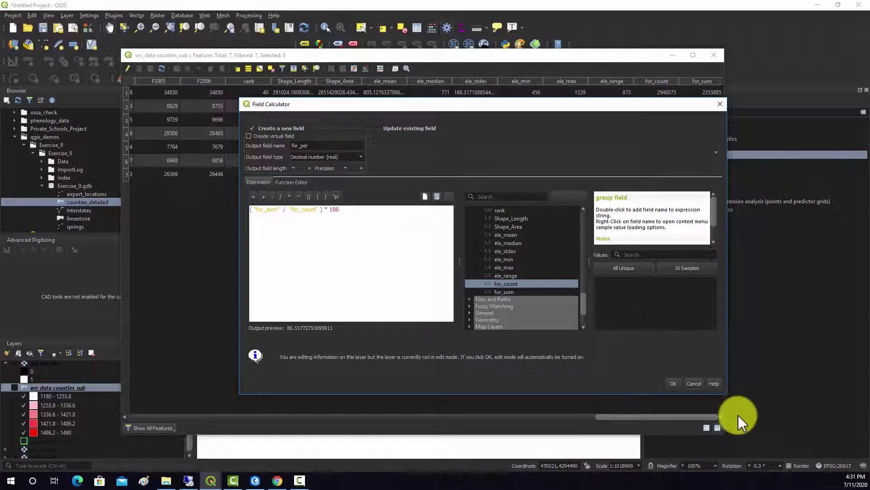
# Create the for_per column, review its forest percentages for the 7 counties, then close the table
pyautogui.click(674, 383)
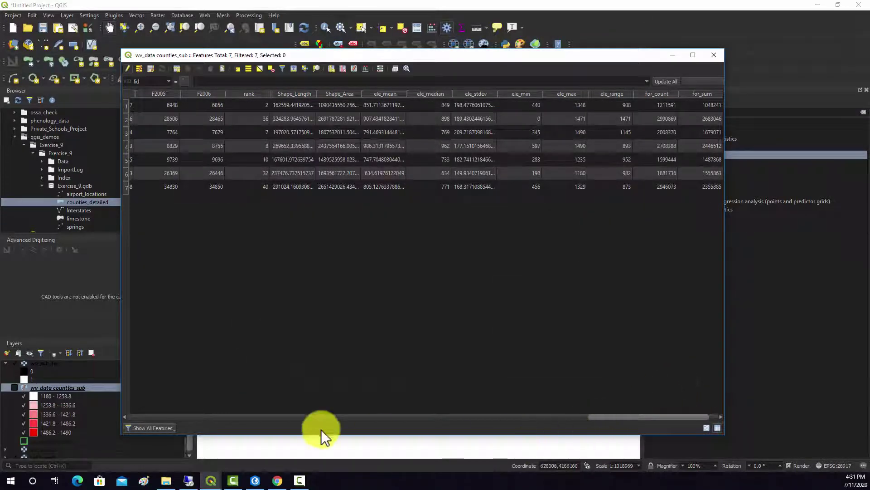
pyautogui.moveTo(651, 416); pyautogui.dragTo(696, 415)
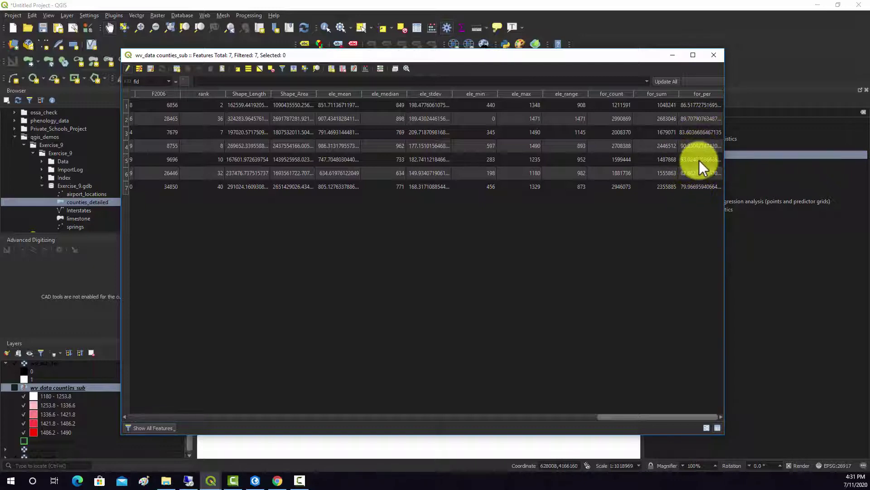
pyautogui.moveTo(634, 414); pyautogui.dragTo(151, 382)
pyautogui.click(127, 159)
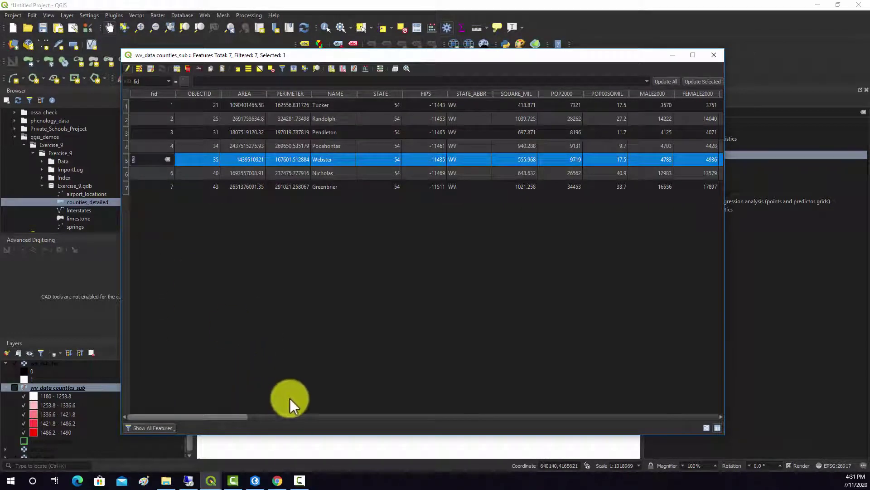
pyautogui.moveTo(221, 416); pyautogui.dragTo(708, 411)
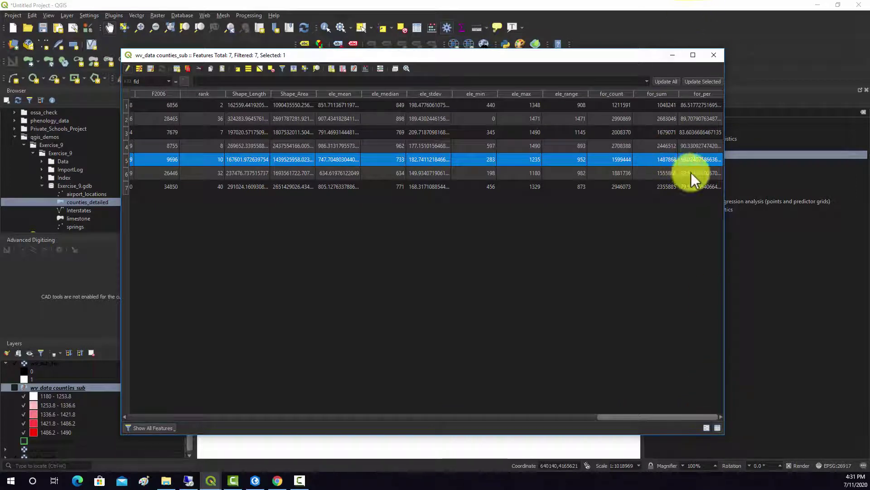
pyautogui.click(718, 55)
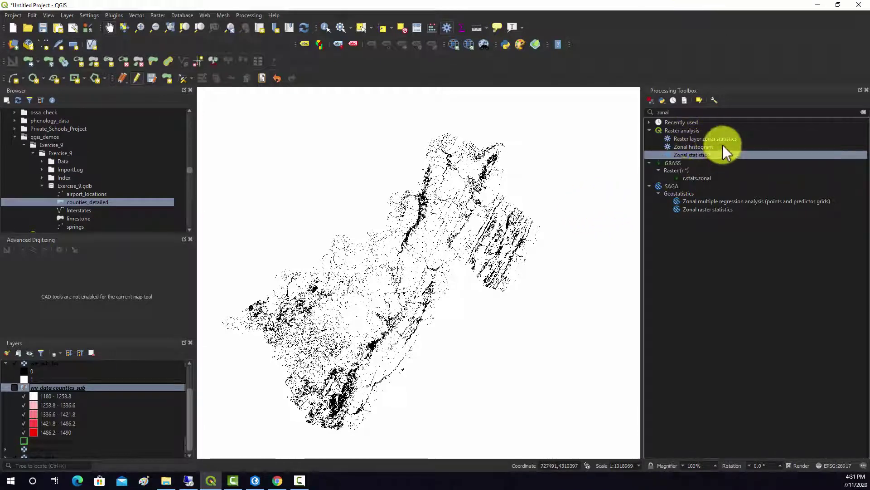
# Run Zonal Histogram with raster ncld_wv2, zones wv_data counties_sub and column prefix lc_
pyautogui.doubleClick(695, 147)
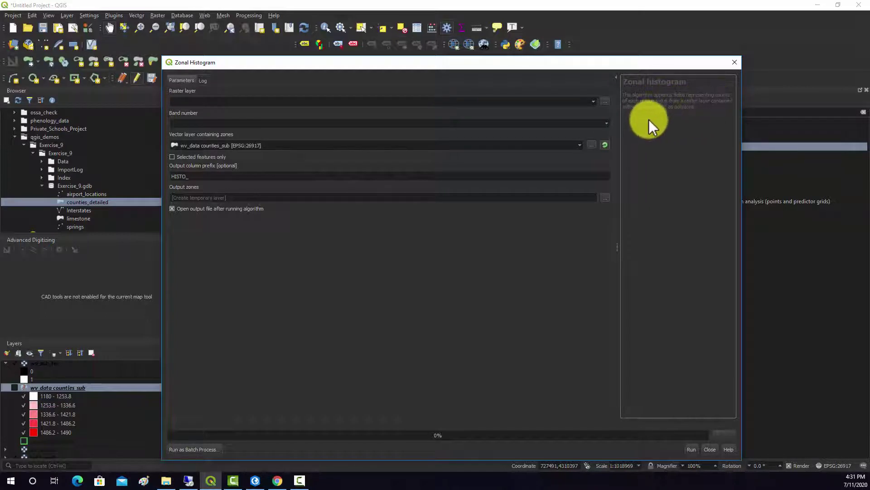
pyautogui.click(594, 101)
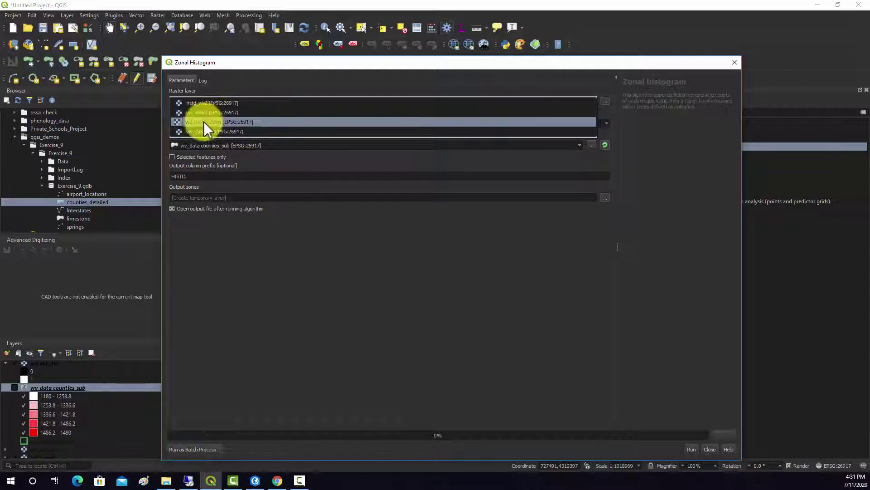
pyautogui.click(202, 104)
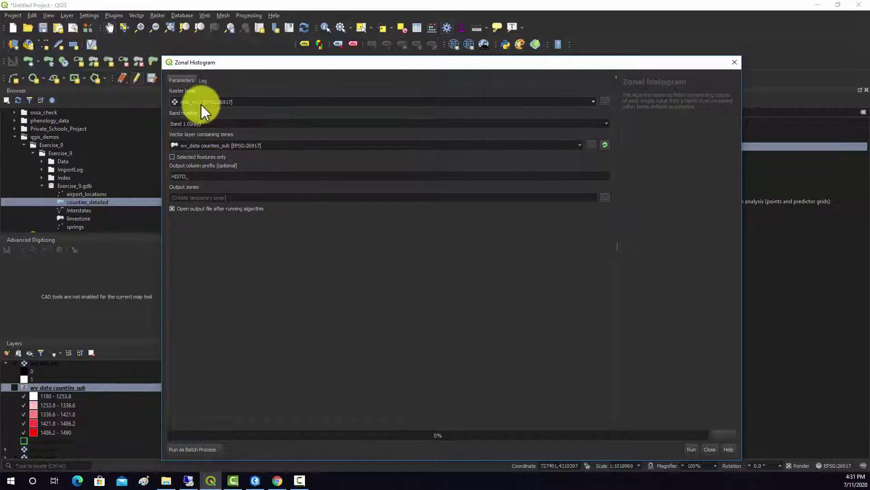
pyautogui.click(281, 146)
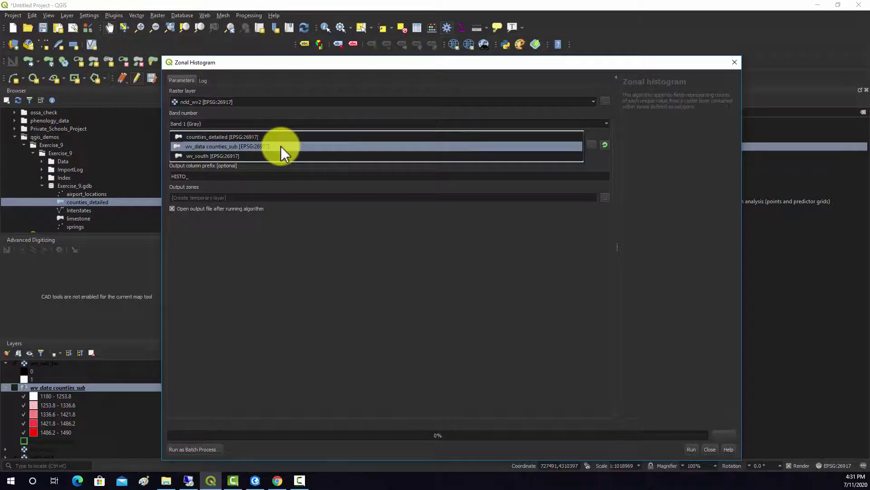
pyautogui.click(232, 146)
pyautogui.doubleClick(223, 177)
pyautogui.press('BackSpace')
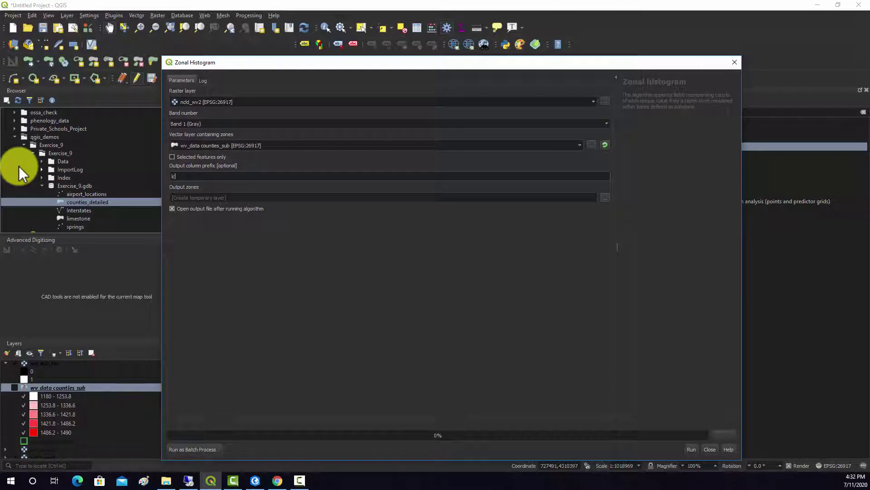
pyautogui.write('_')
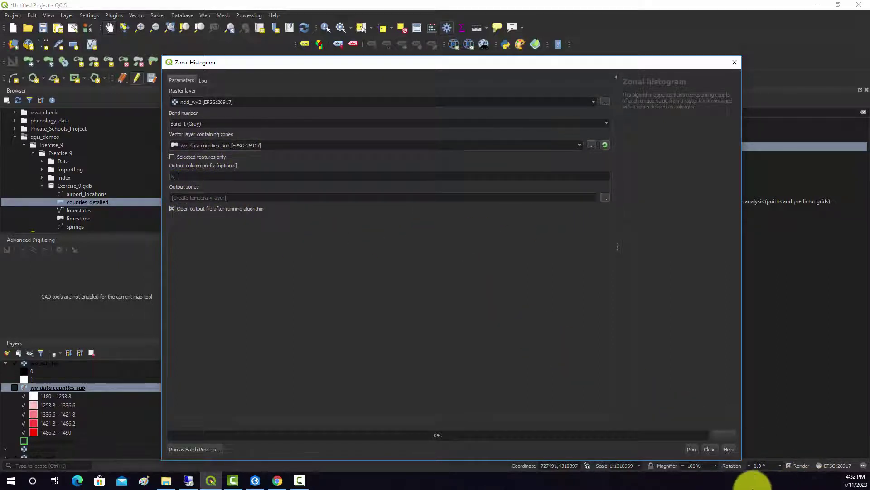
pyautogui.click(690, 449)
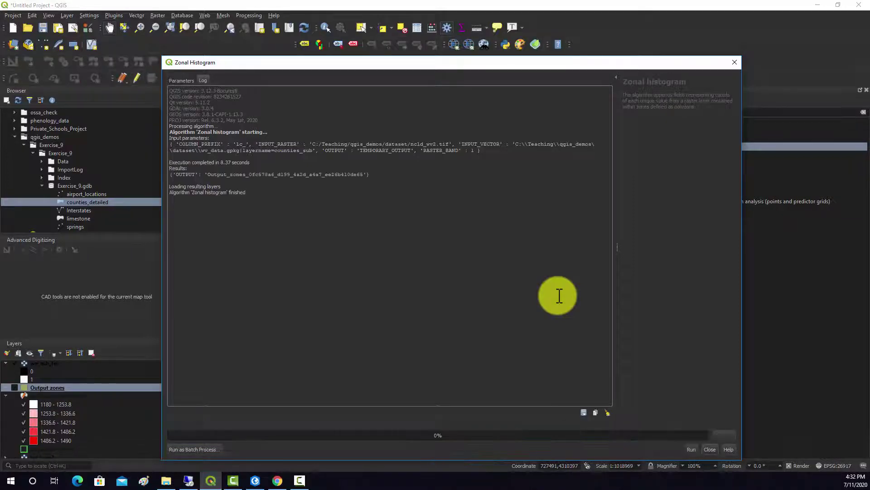
# Move the Output zones layer to the top of the Layers panel
pyautogui.click(714, 449)
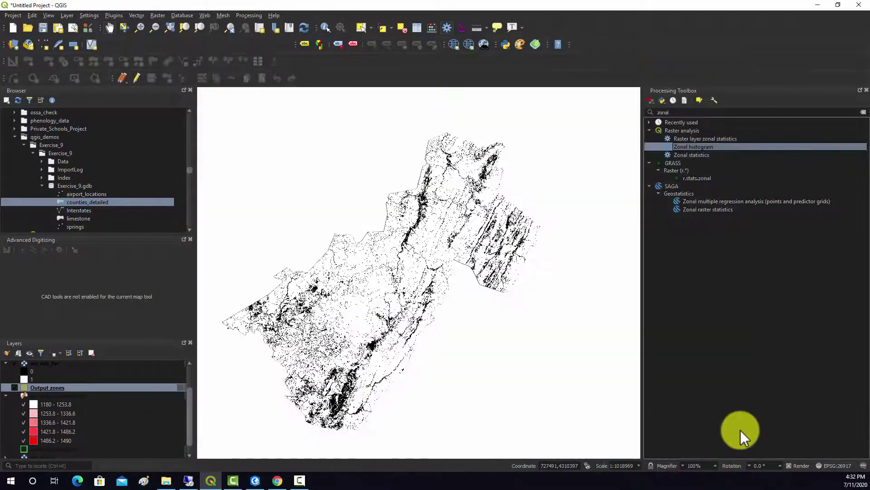
pyautogui.scroll(1, 141, 393)
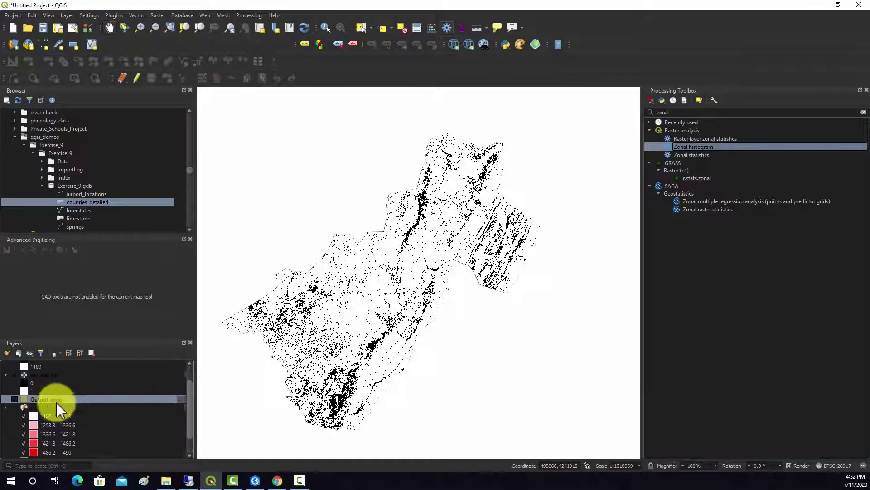
pyautogui.scroll(-2, 47, 396)
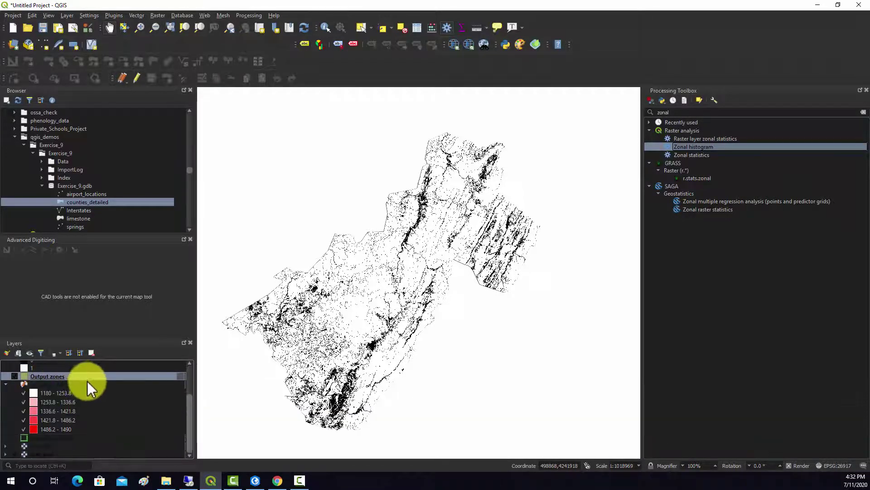
pyautogui.scroll(2, 54, 381)
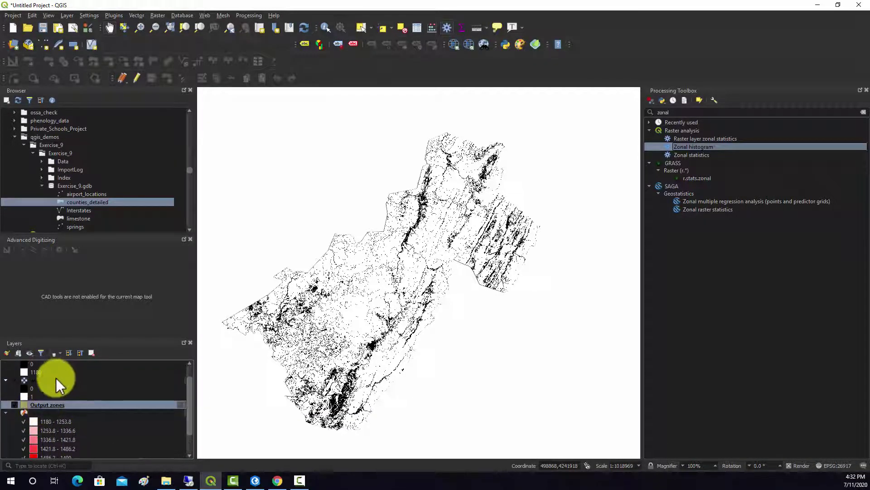
pyautogui.scroll(1, 60, 397)
pyautogui.moveTo(51, 421); pyautogui.dragTo(66, 363)
# Review the lc_ land-cover count columns in the Output zones attribute table, then close it
pyautogui.rightClick(40, 372)
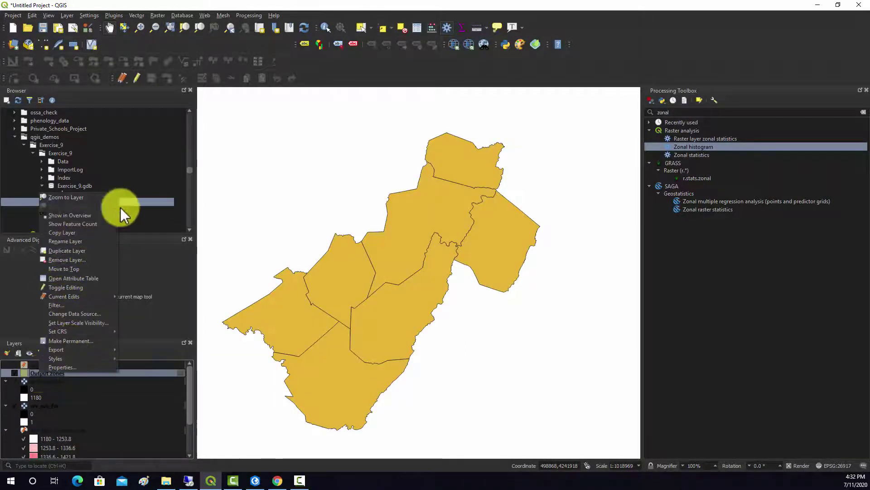
pyautogui.click(78, 278)
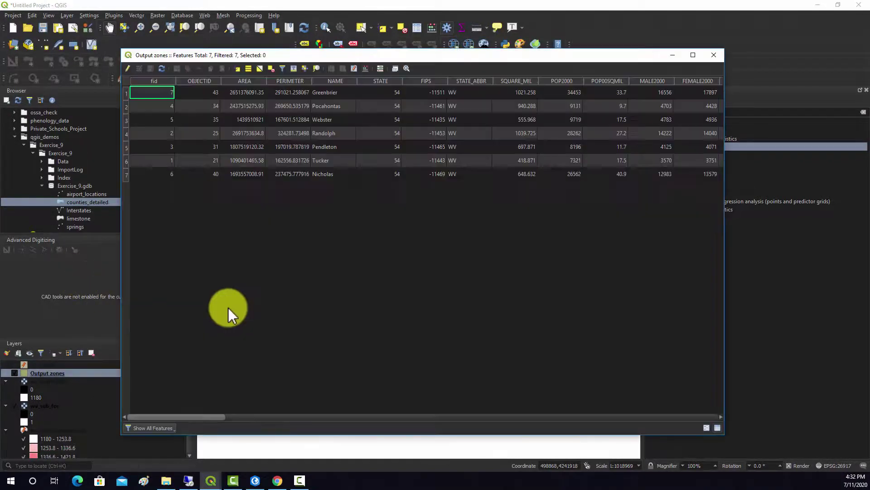
pyautogui.moveTo(204, 417); pyautogui.dragTo(671, 418)
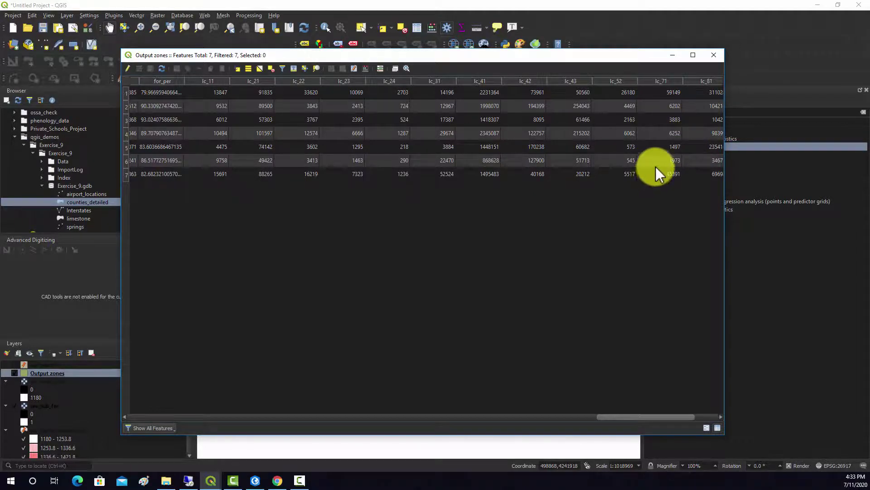
pyautogui.click(713, 54)
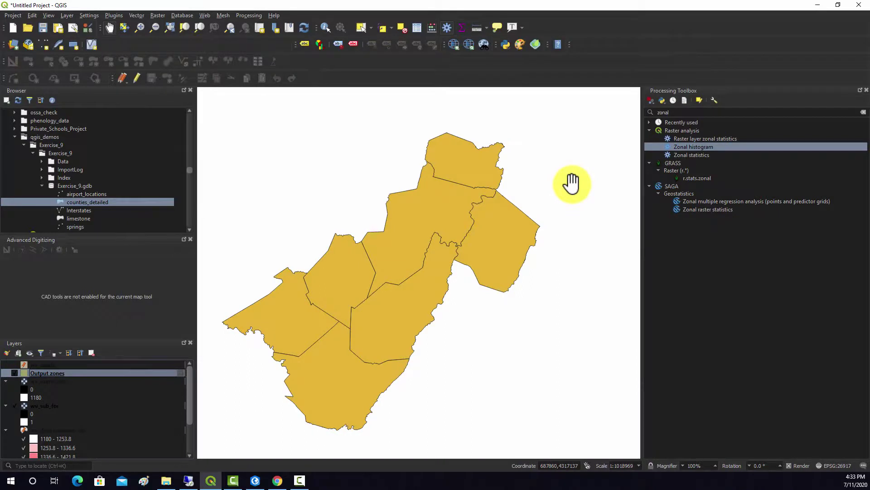